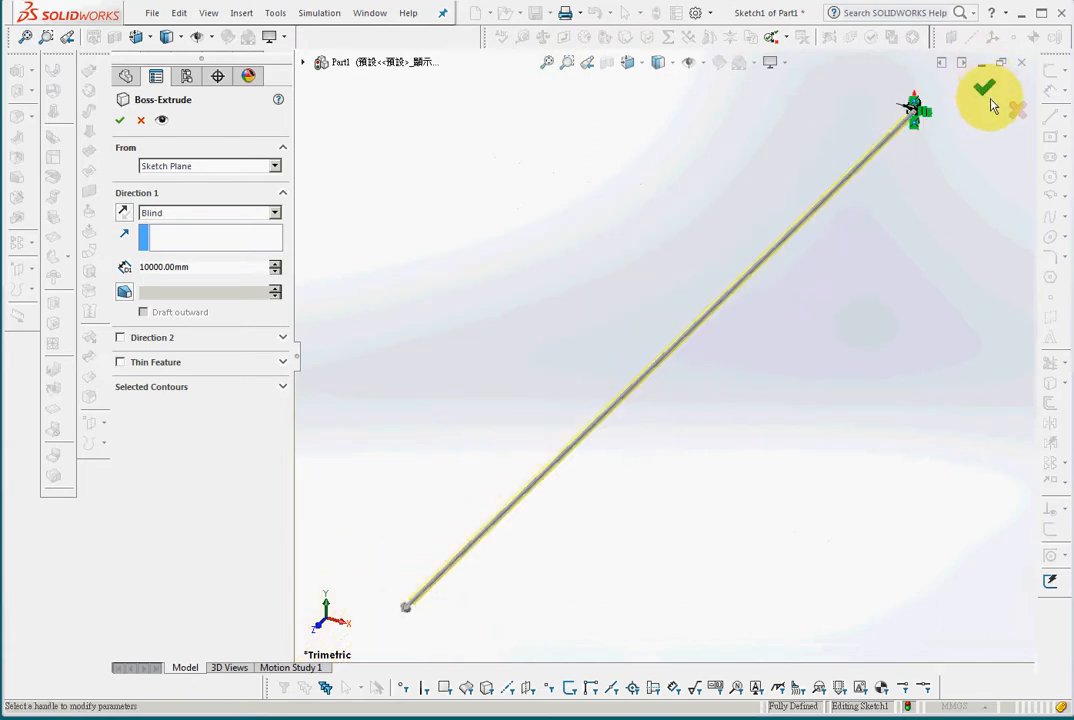
Finish extruding the profile 10000 mm and save the part as Part1, replacing the existing file
click(985, 92)
click(536, 15)
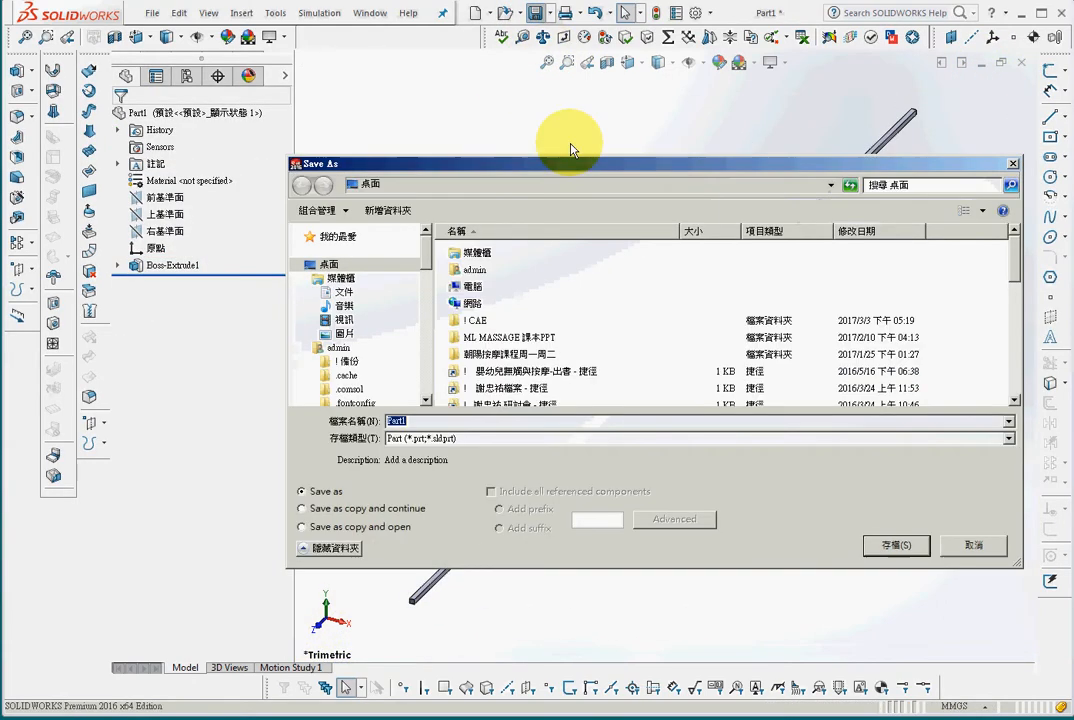
click(920, 548)
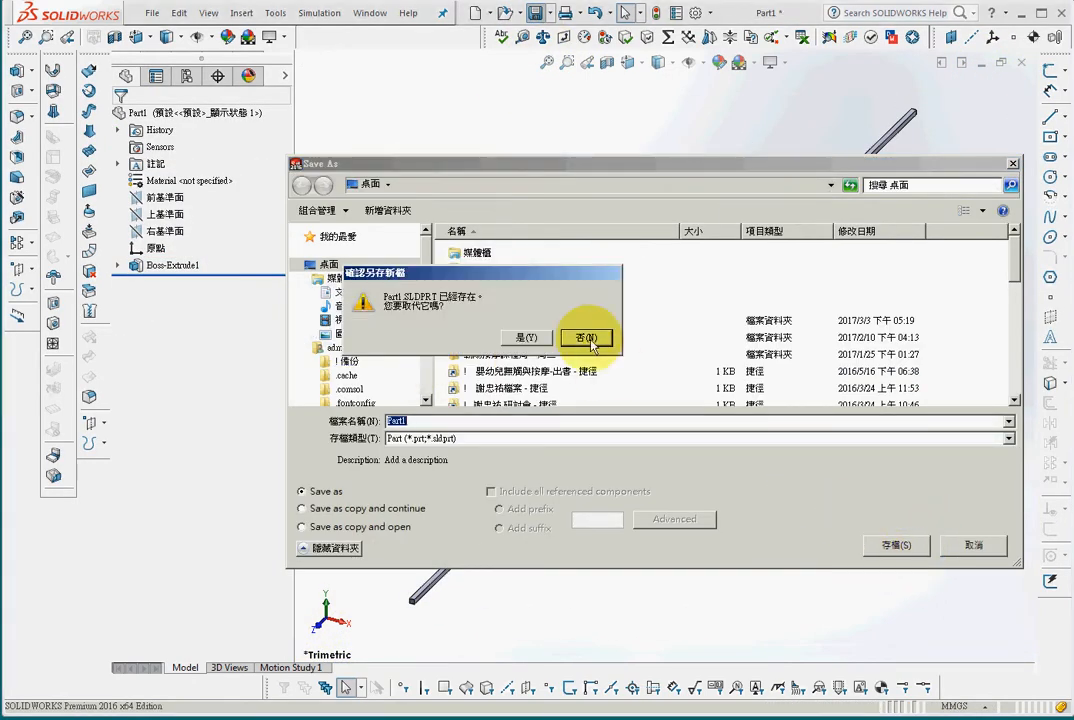
click(527, 339)
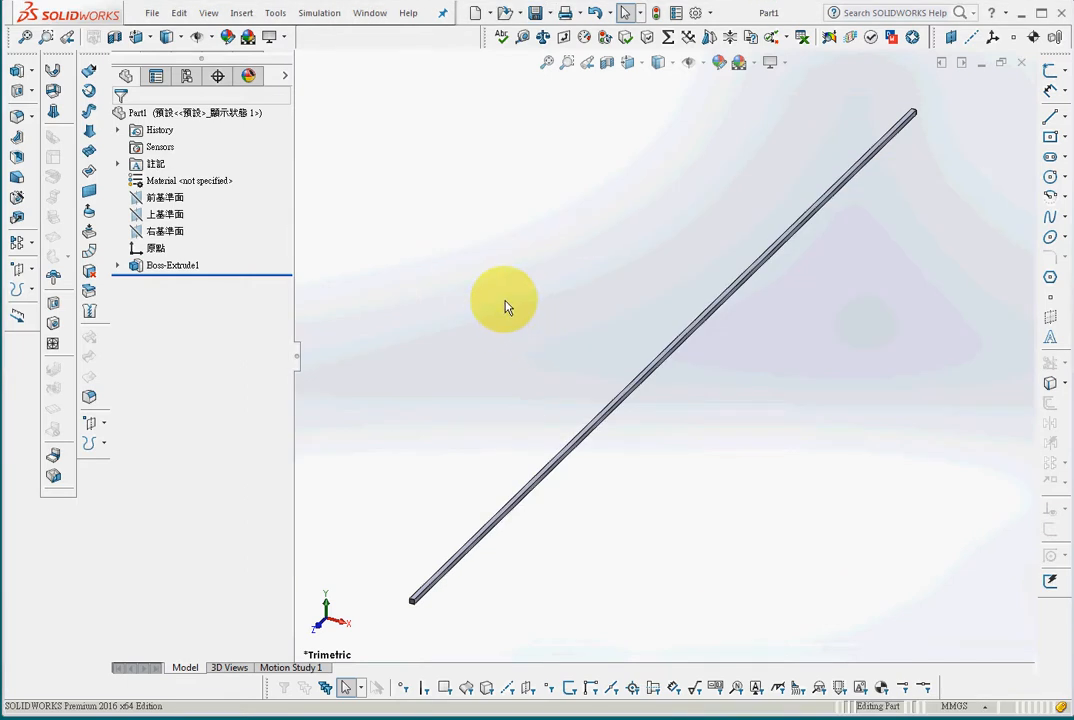
Check the list of add-ins, then display the Simulation toolbar and float it above the model
click(710, 14)
click(749, 72)
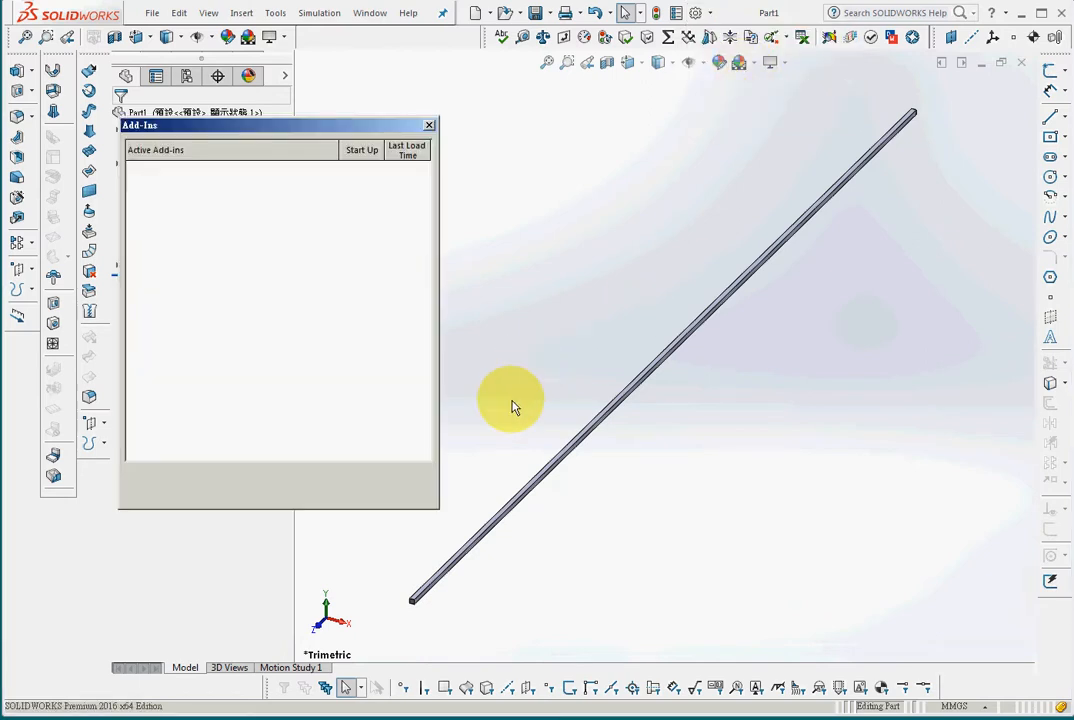
click(336, 484)
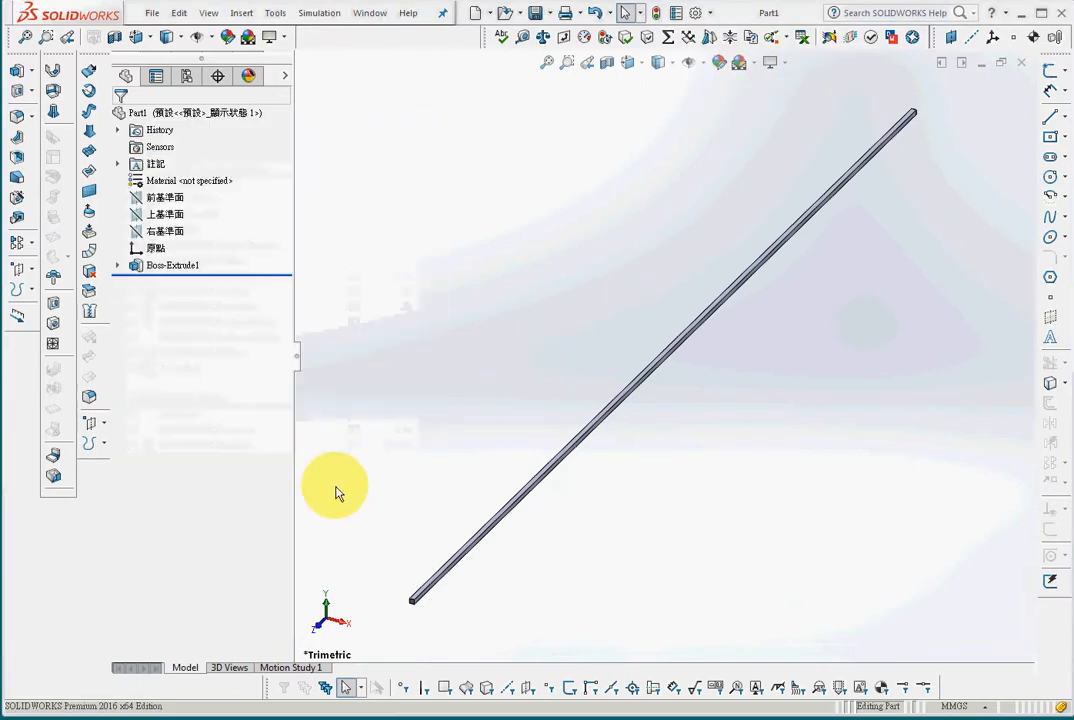
right_click(367, 40)
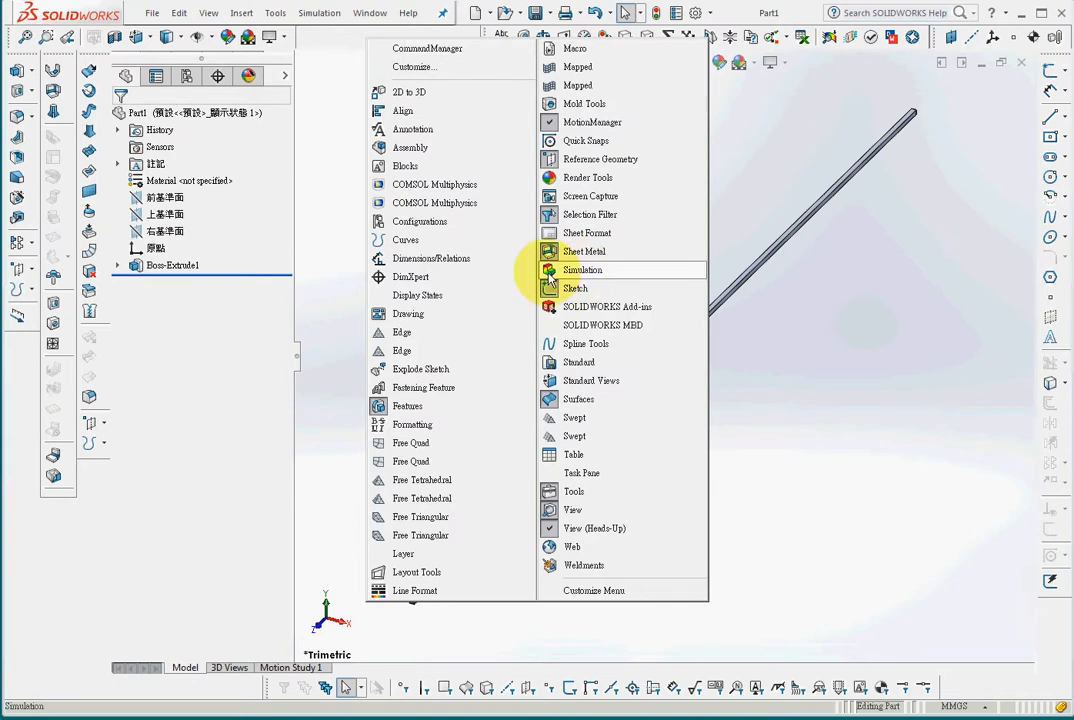
click(549, 279)
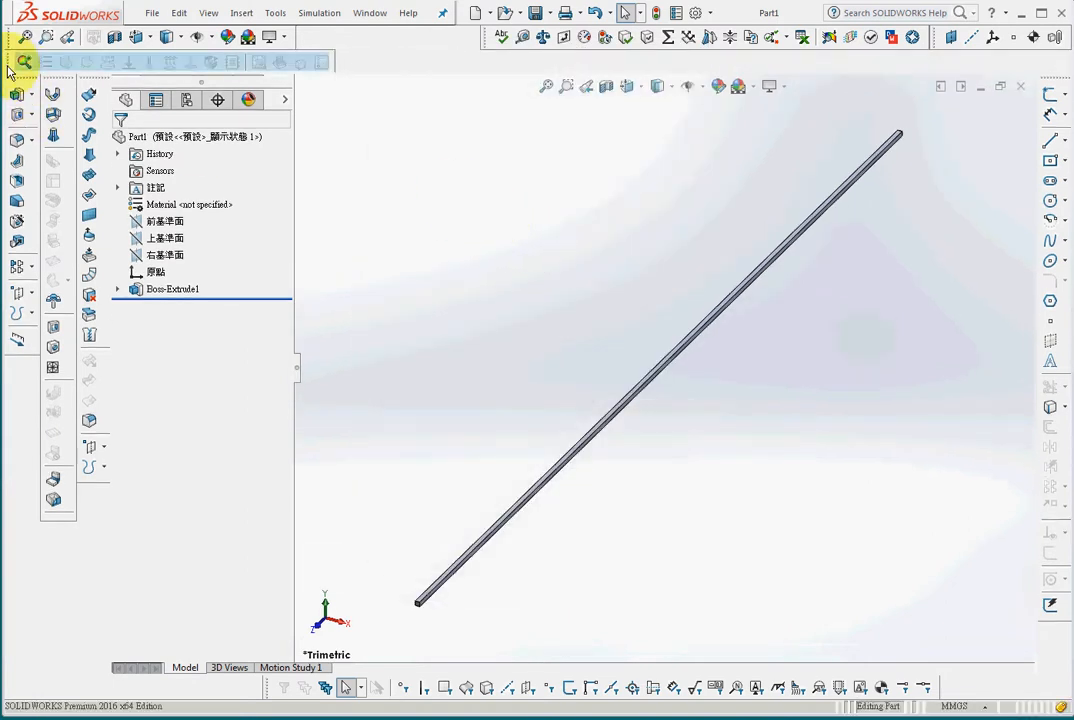
drag(8, 70, 479, 125)
Create a new simulation study of type Buckling named Buckling 1
click(481, 122)
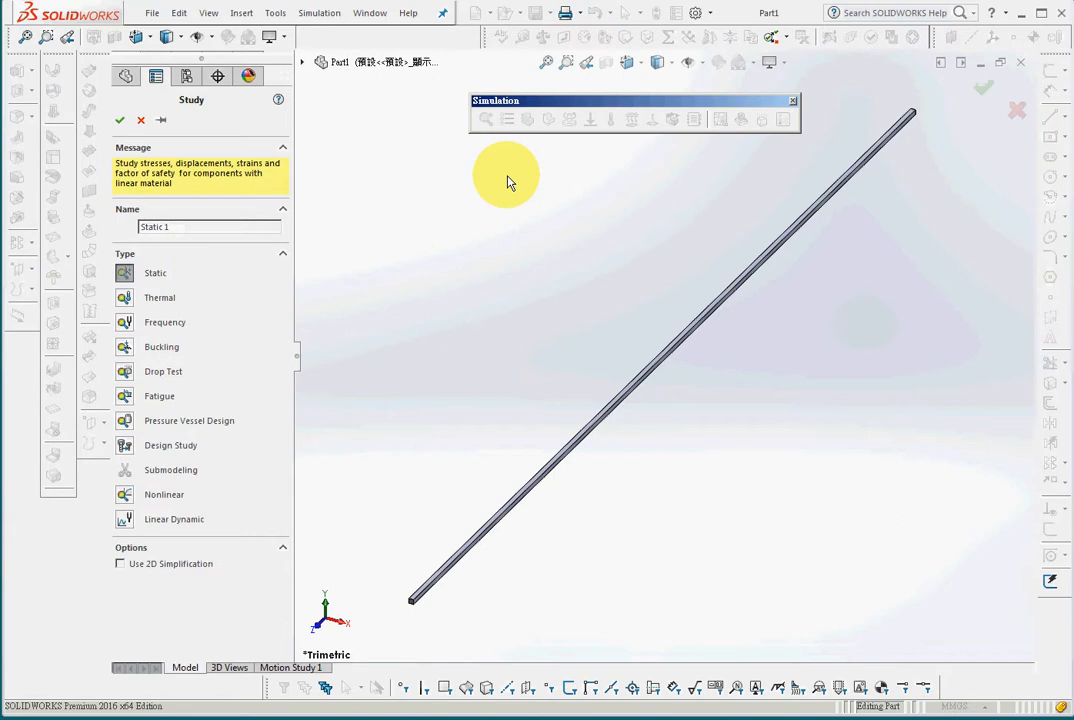
click(126, 347)
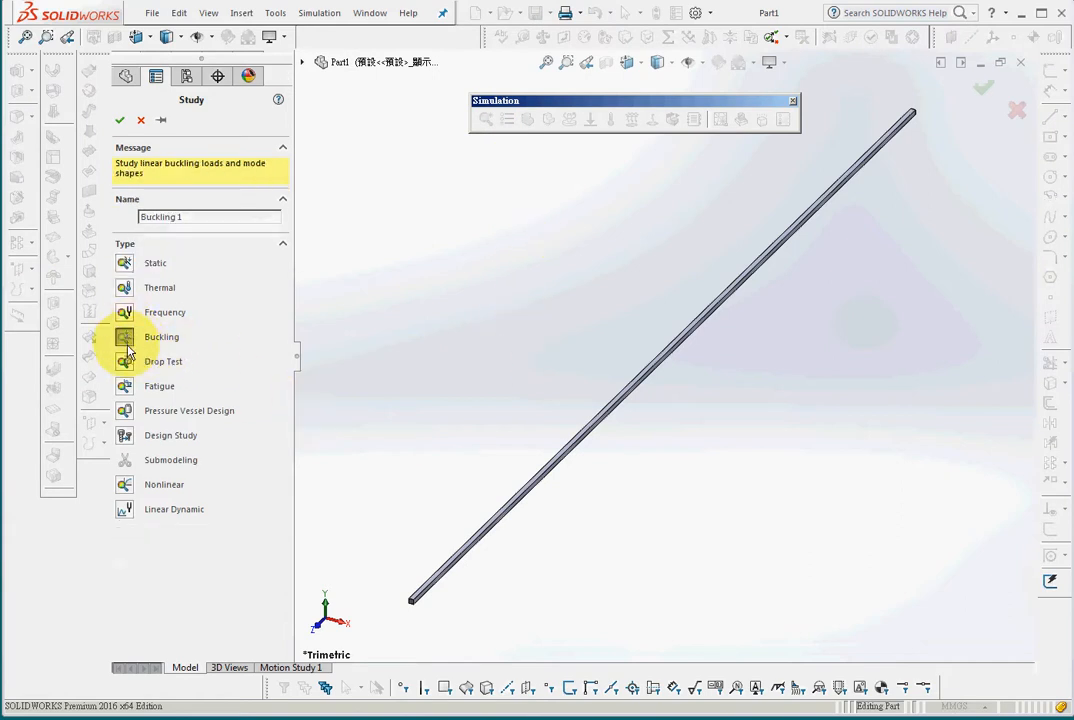
click(119, 120)
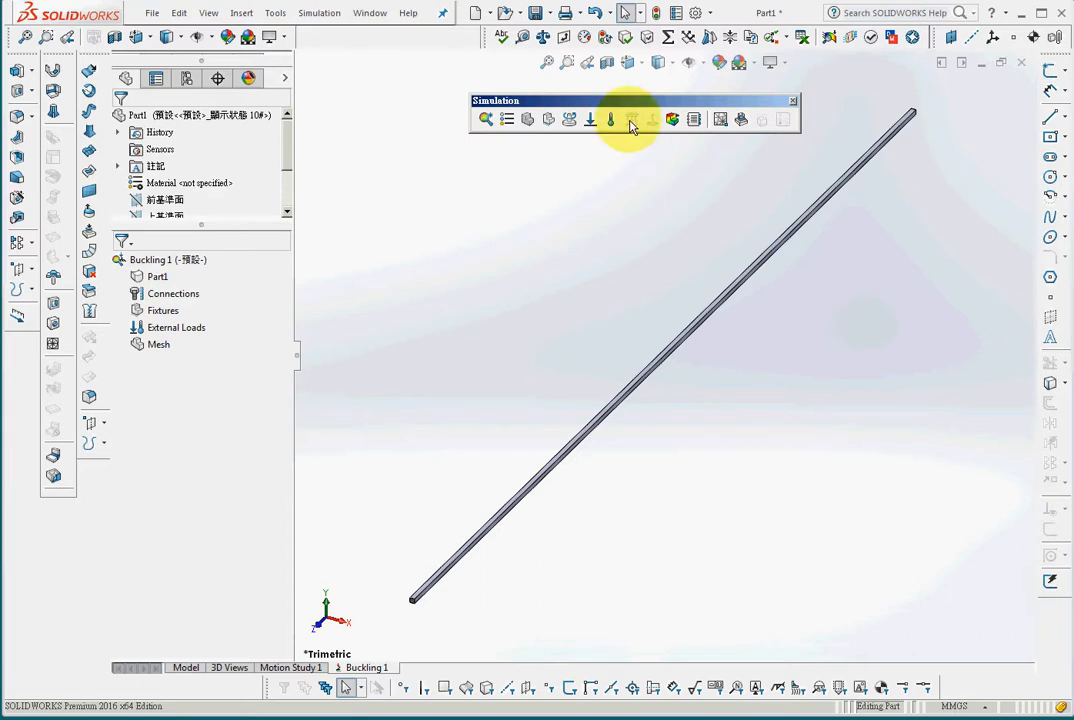
drag(633, 102, 640, 100)
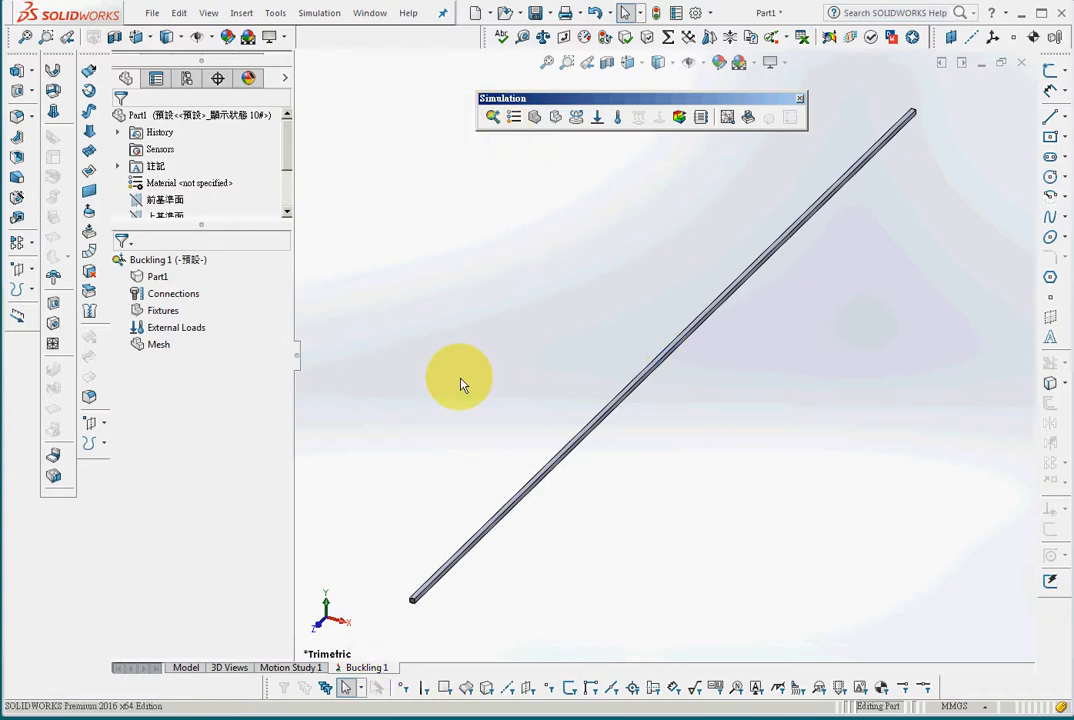
Open the material library for the study and examine the options of the Steel category and the 自訂材質 custom library
click(514, 119)
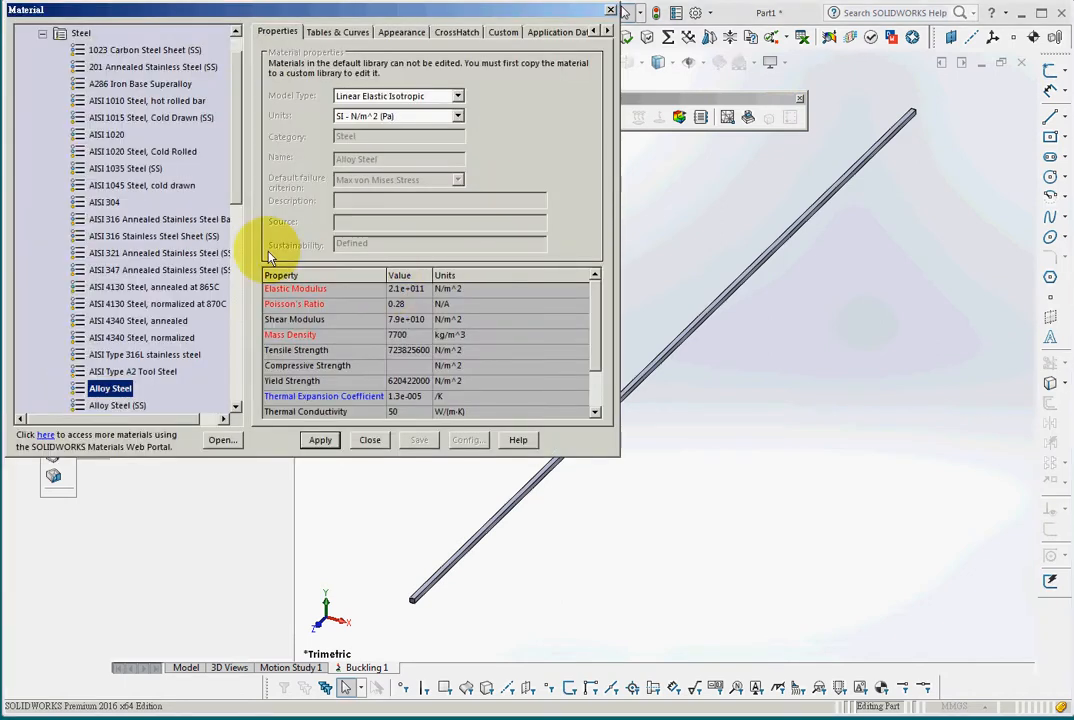
click(42, 33)
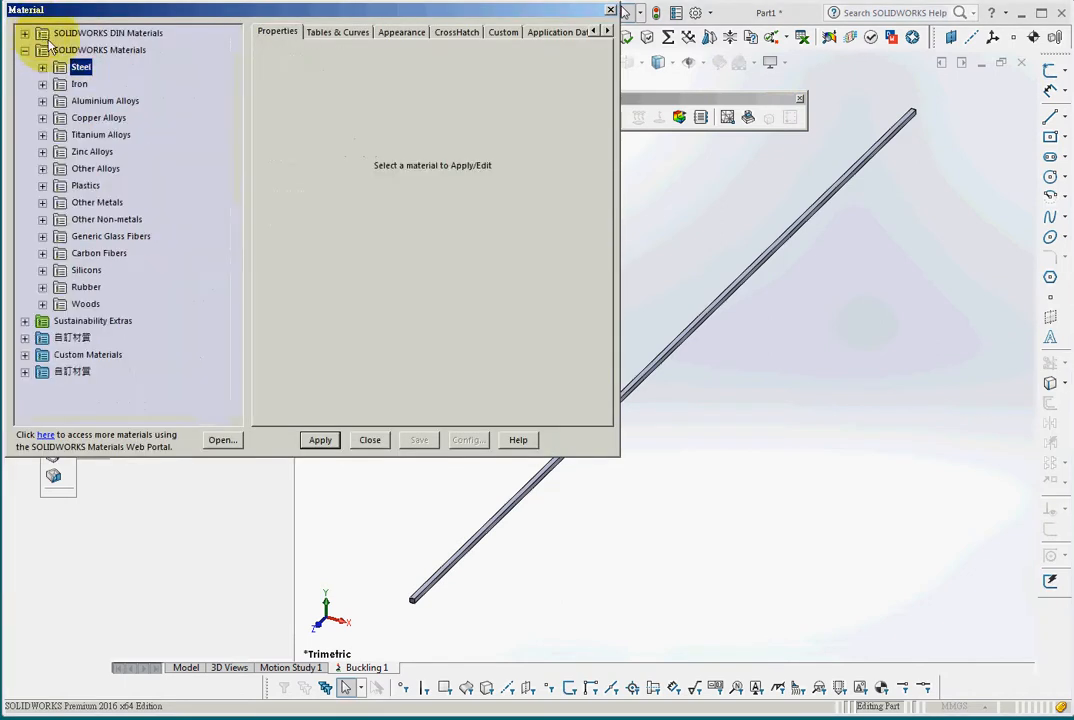
right_click(82, 72)
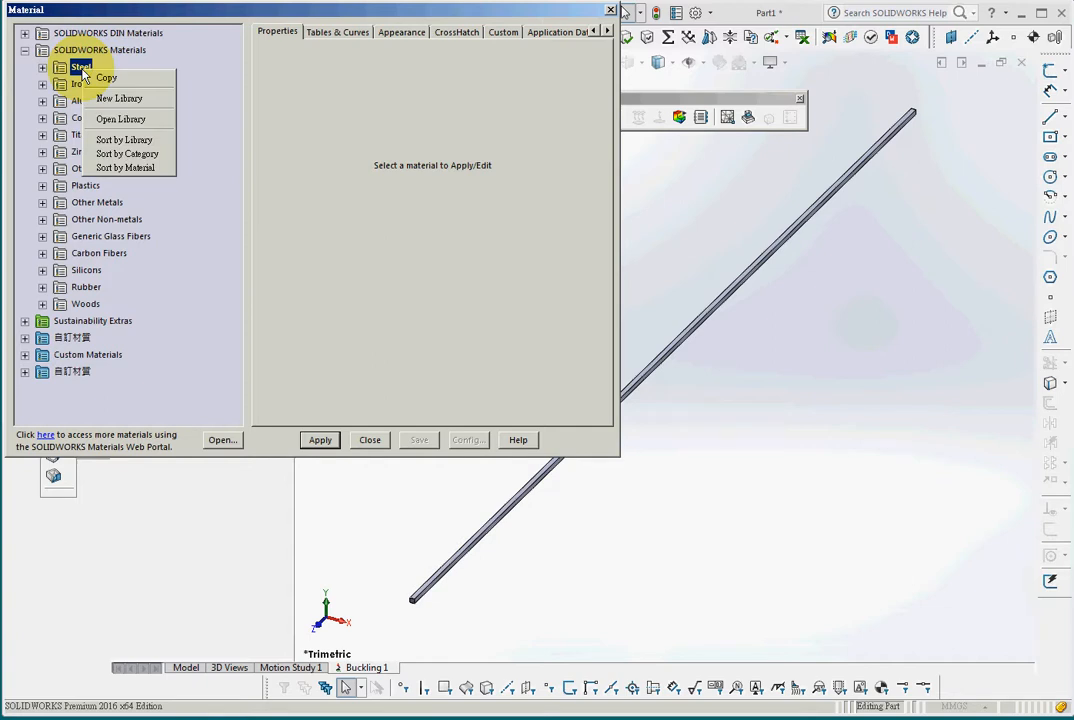
click(63, 374)
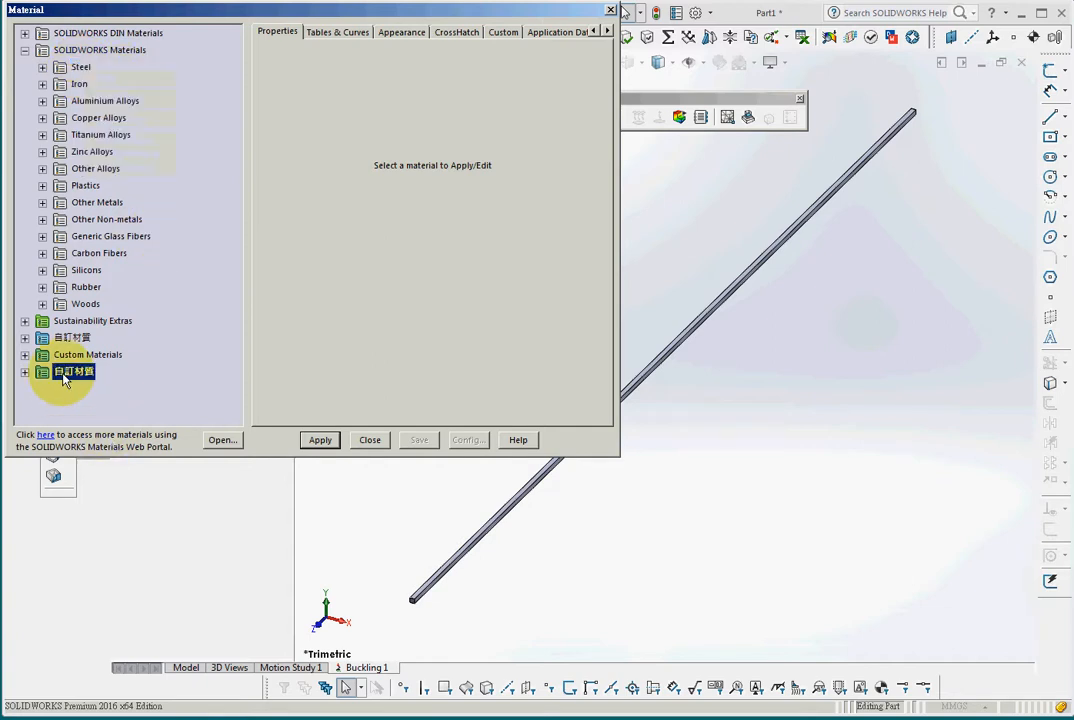
click(25, 372)
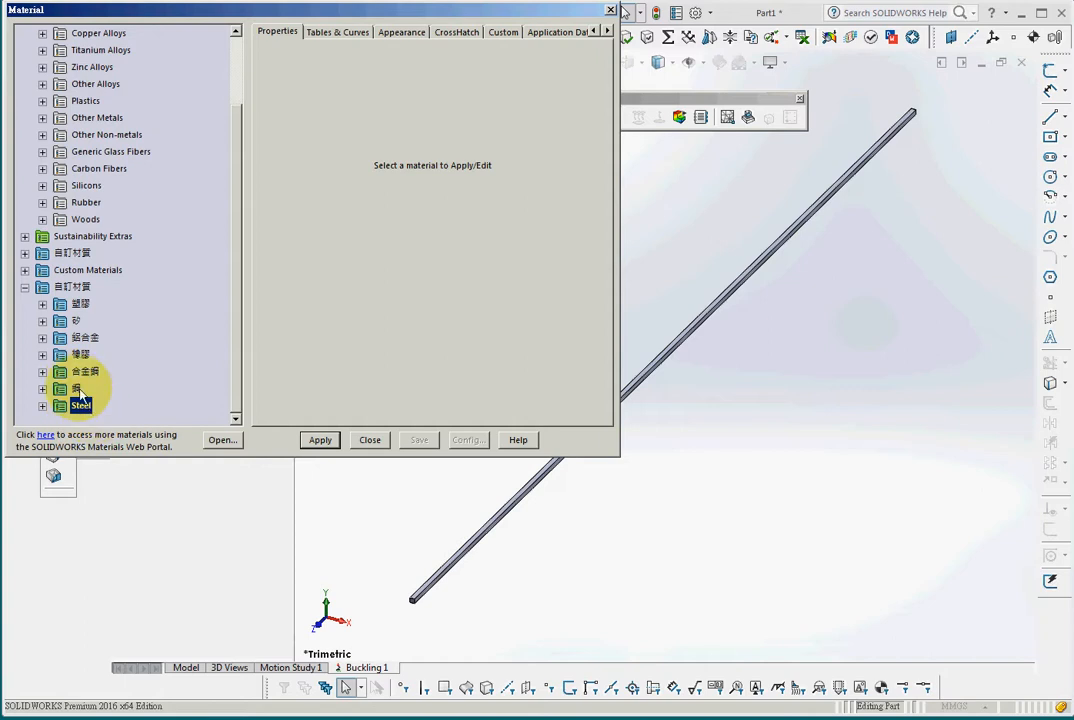
right_click(76, 288)
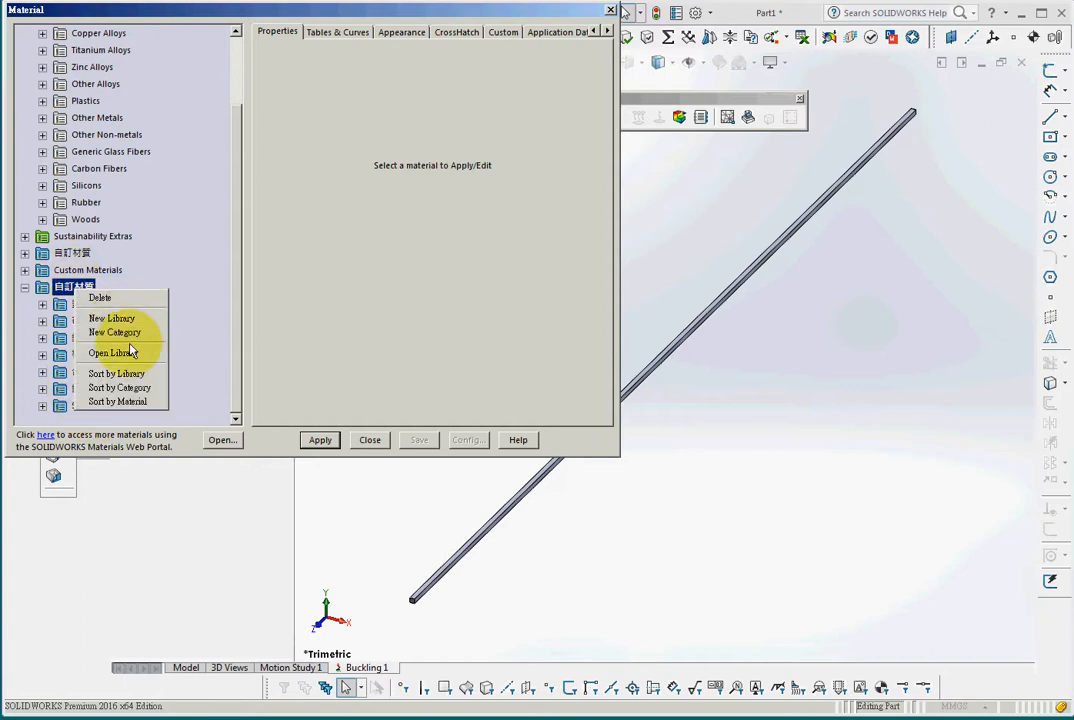
drag(235, 168, 252, 91)
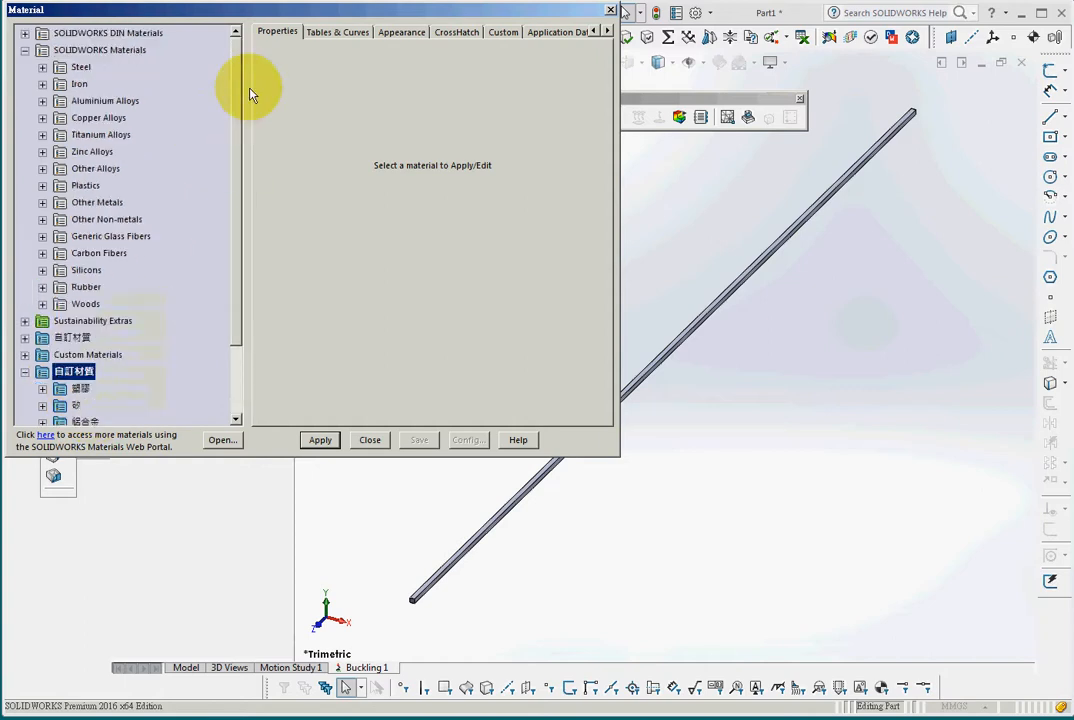
Copy the Steel category of SOLIDWORKS Materials and try out the paste and rename options in the 自訂材質 custom library
right_click(81, 72)
click(127, 86)
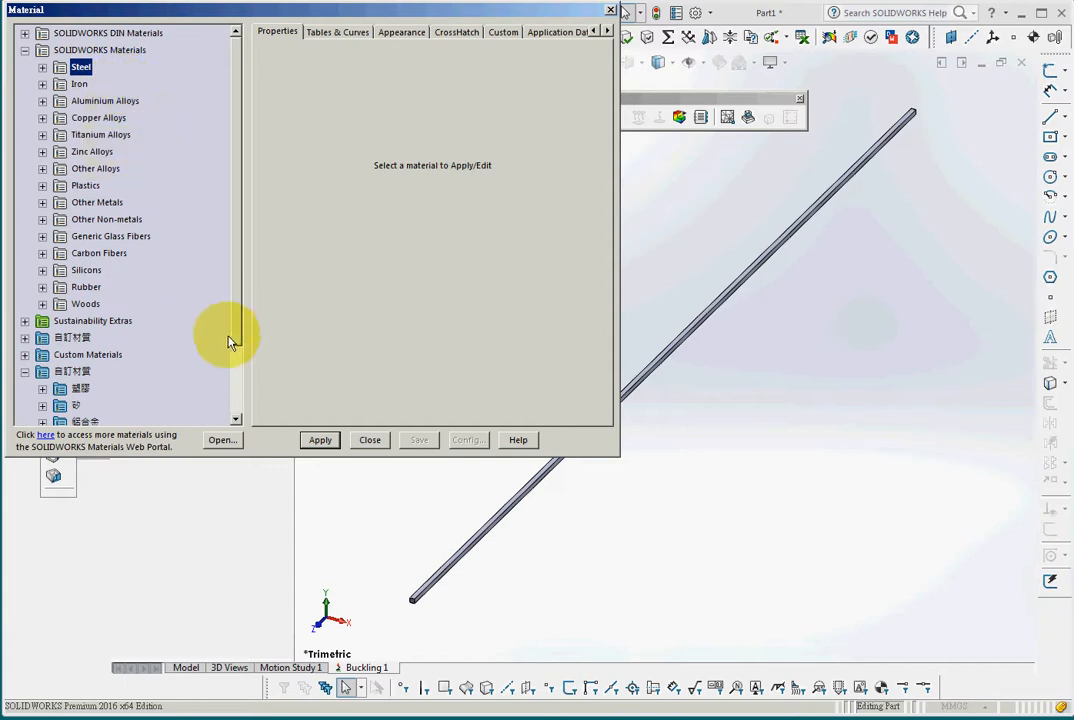
drag(237, 334, 250, 410)
right_click(75, 289)
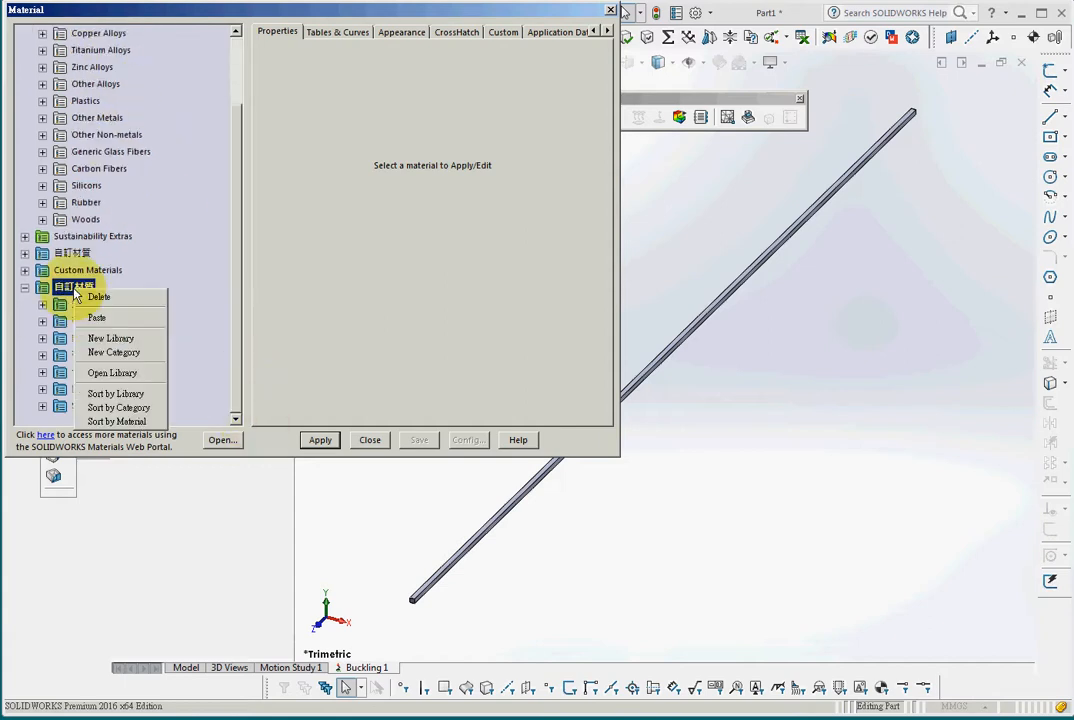
click(238, 355)
double_click(78, 407)
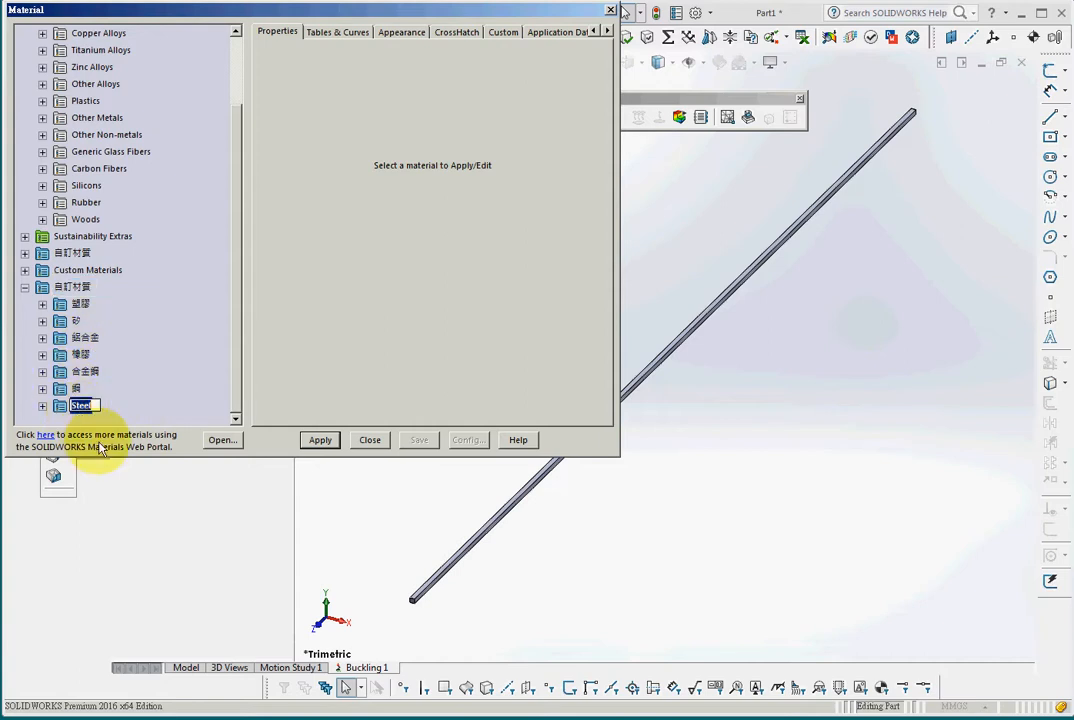
key(Return)
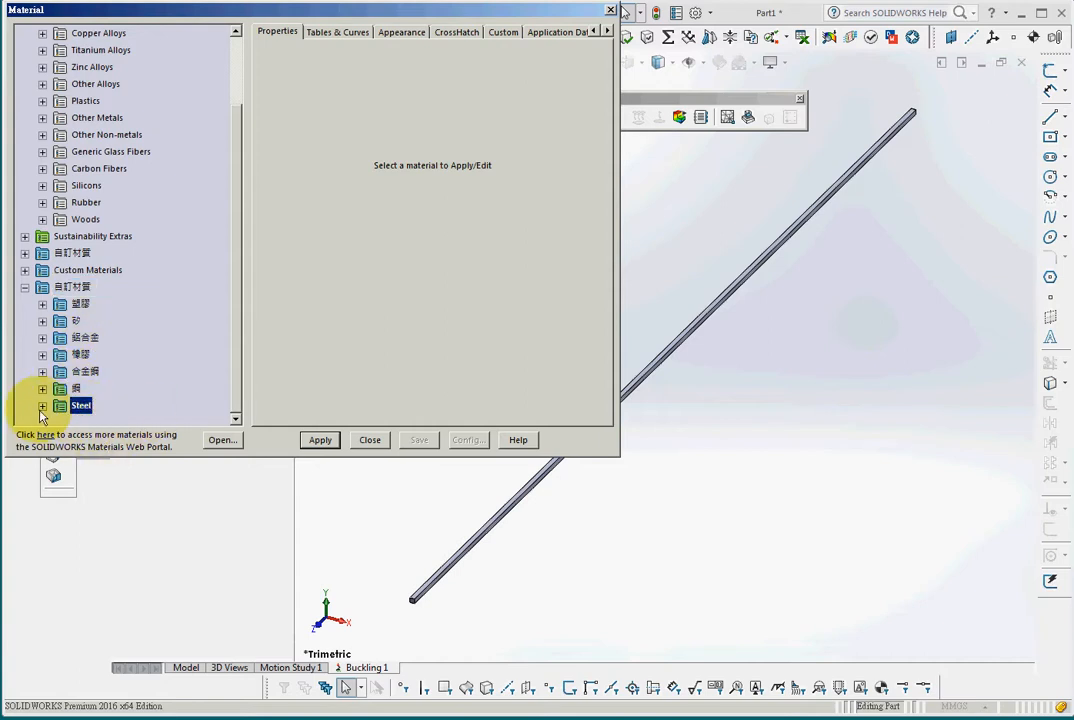
Check the elastic modulus and Poisson's ratio of AISI 1020-XXX in the custom Steel category and apply it to the part
click(42, 406)
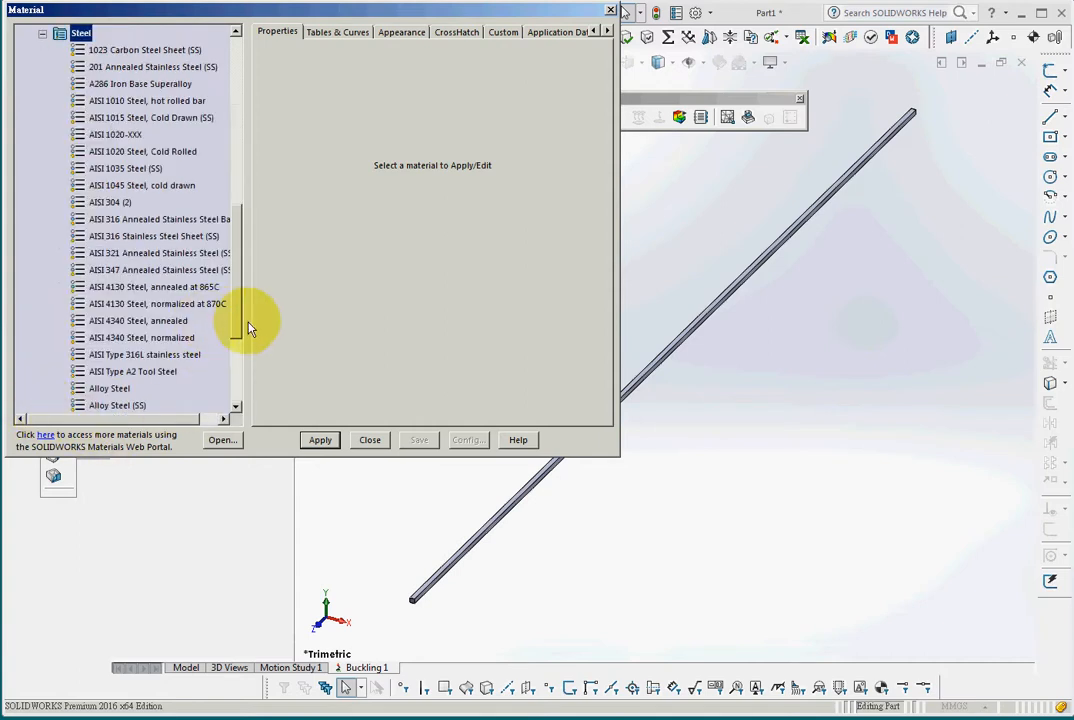
drag(235, 328, 252, 274)
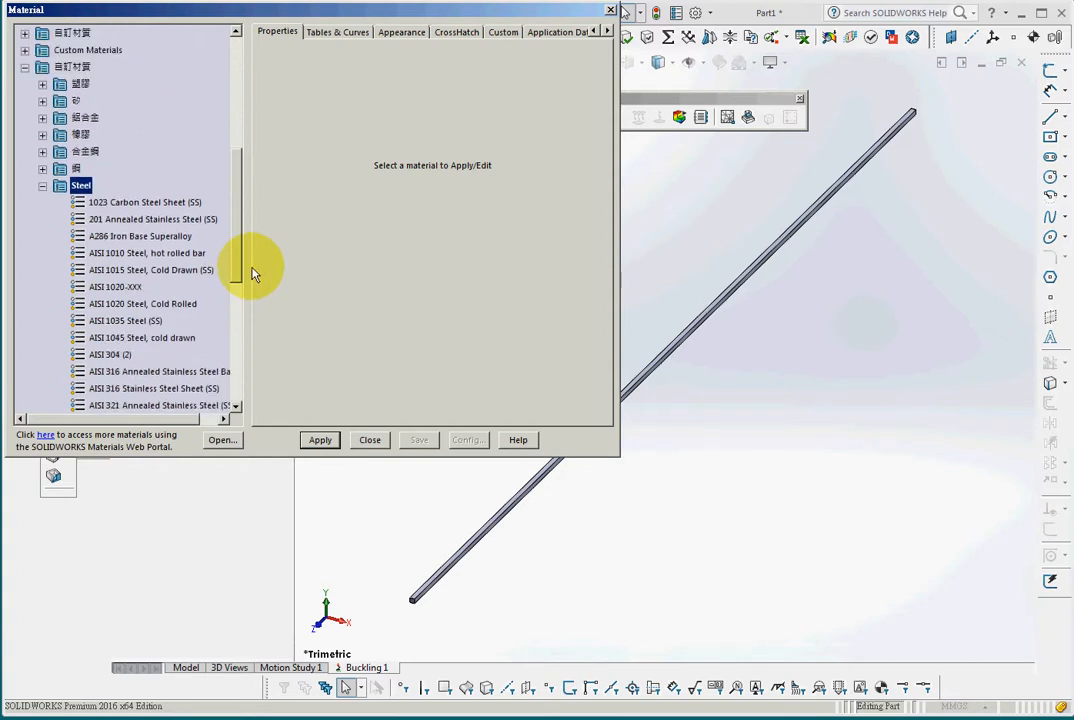
click(112, 287)
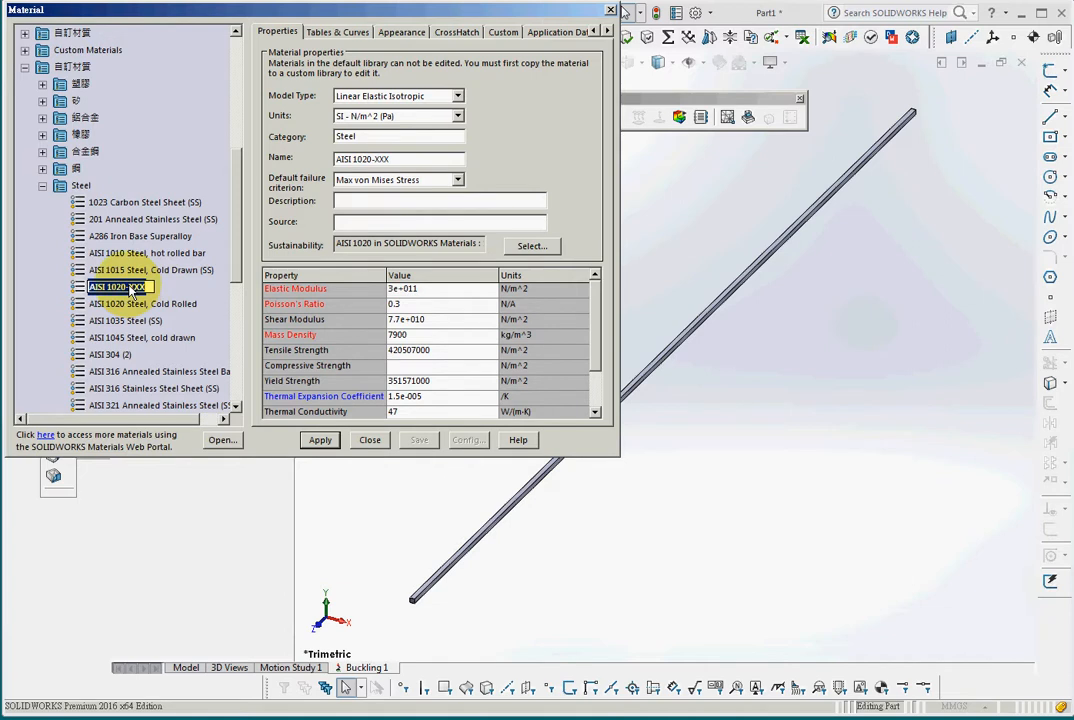
drag(130, 291, 155, 289)
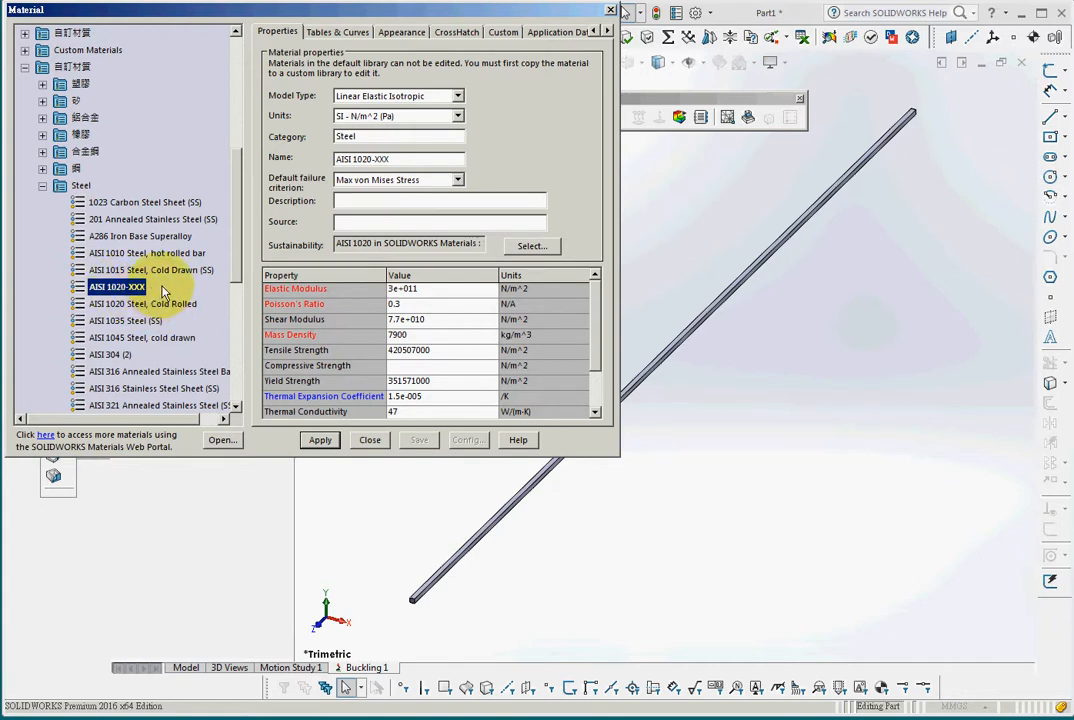
click(416, 290)
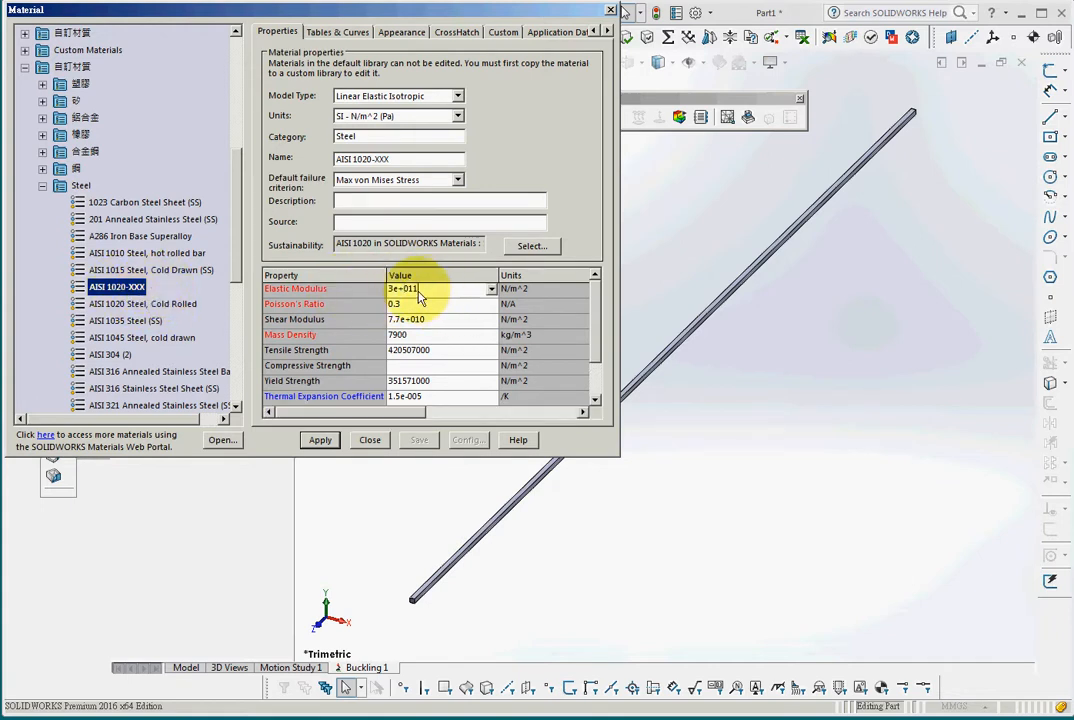
double_click(403, 290)
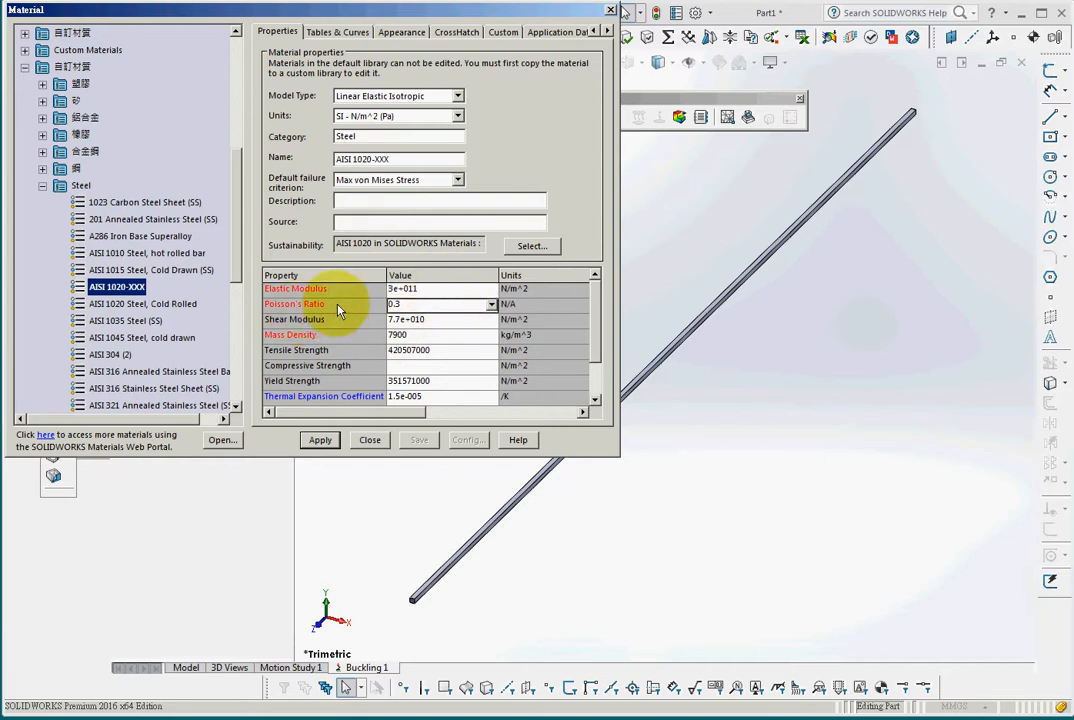
click(320, 440)
click(369, 440)
Mesh the part with the default mesh density and hide the mesh display
click(221, 279)
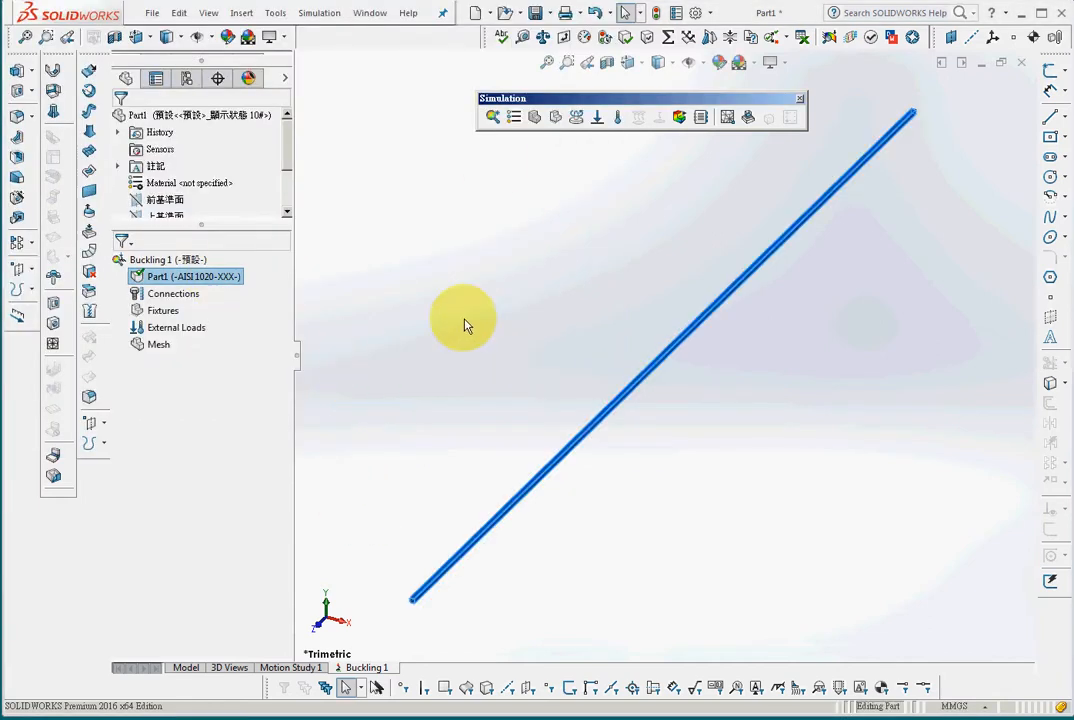
click(537, 124)
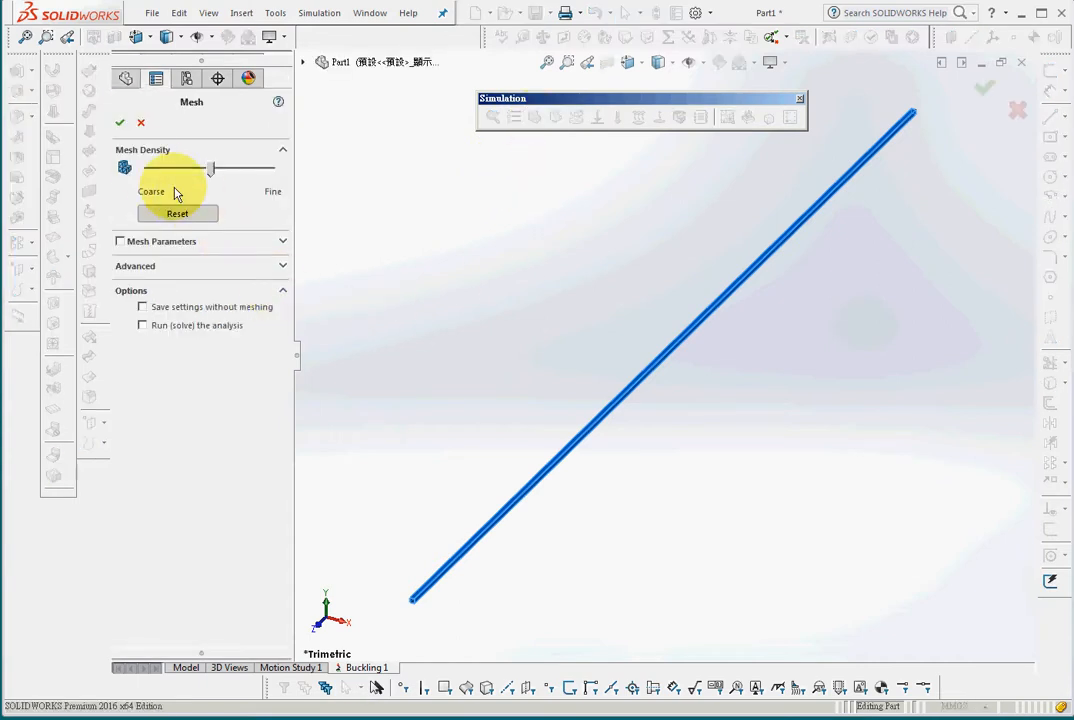
click(119, 121)
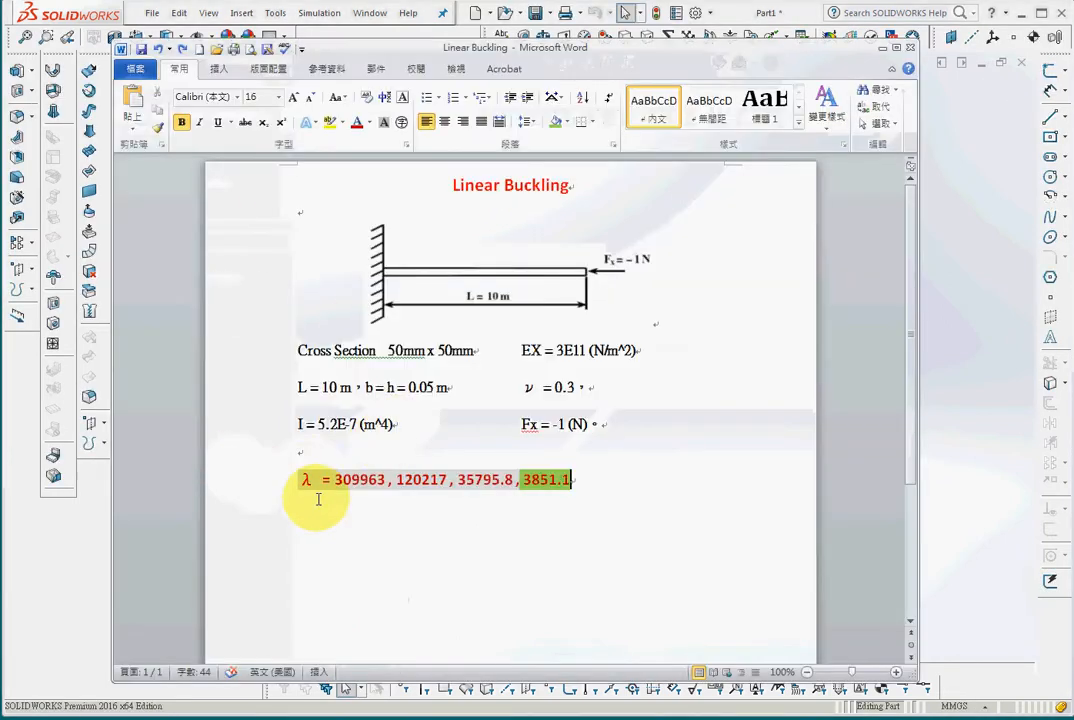
click(973, 146)
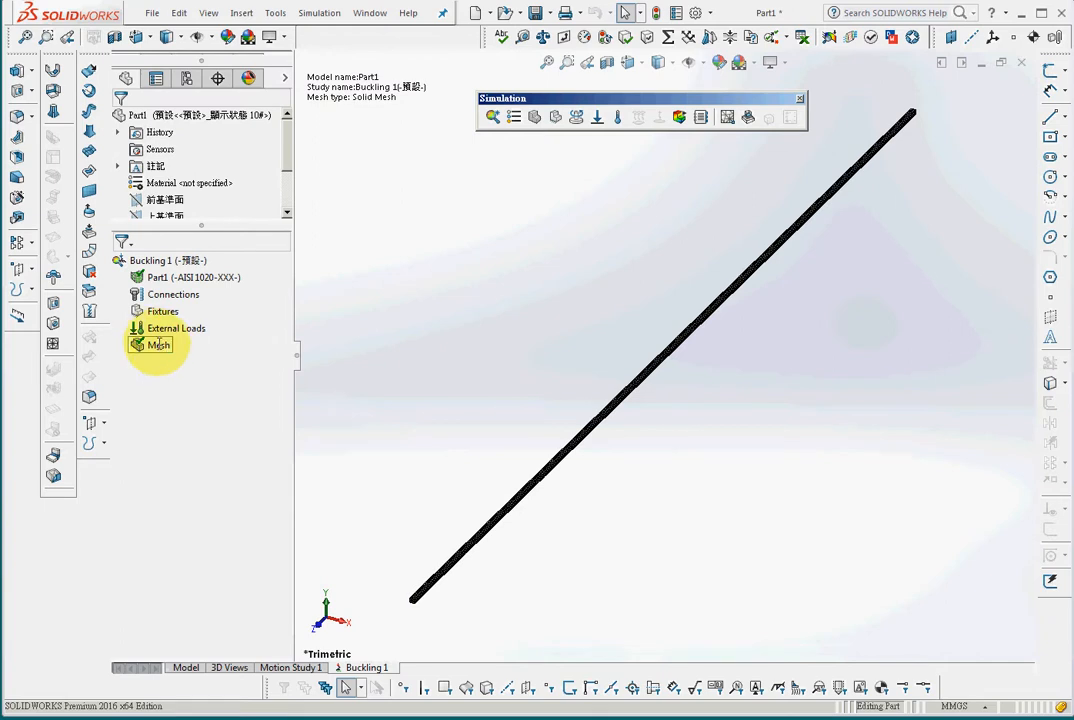
right_click(160, 345)
click(230, 595)
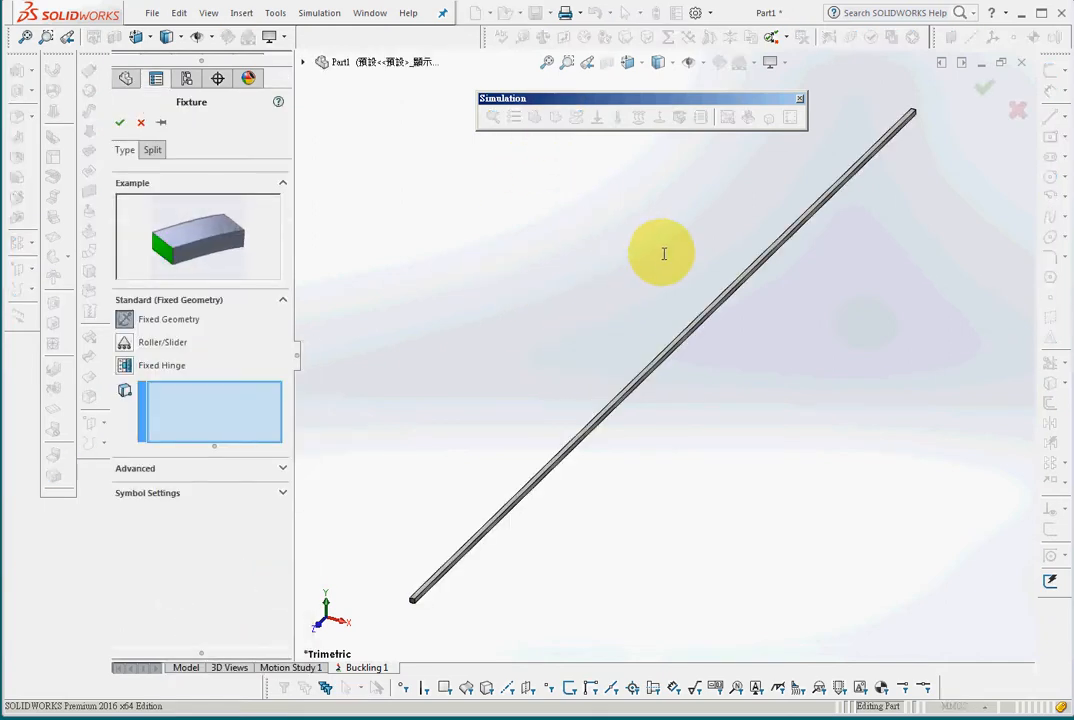
Apply a Fixed Geometry fixture to the square end face at the far end of the beam
middle_drag(663, 250, 515, 388)
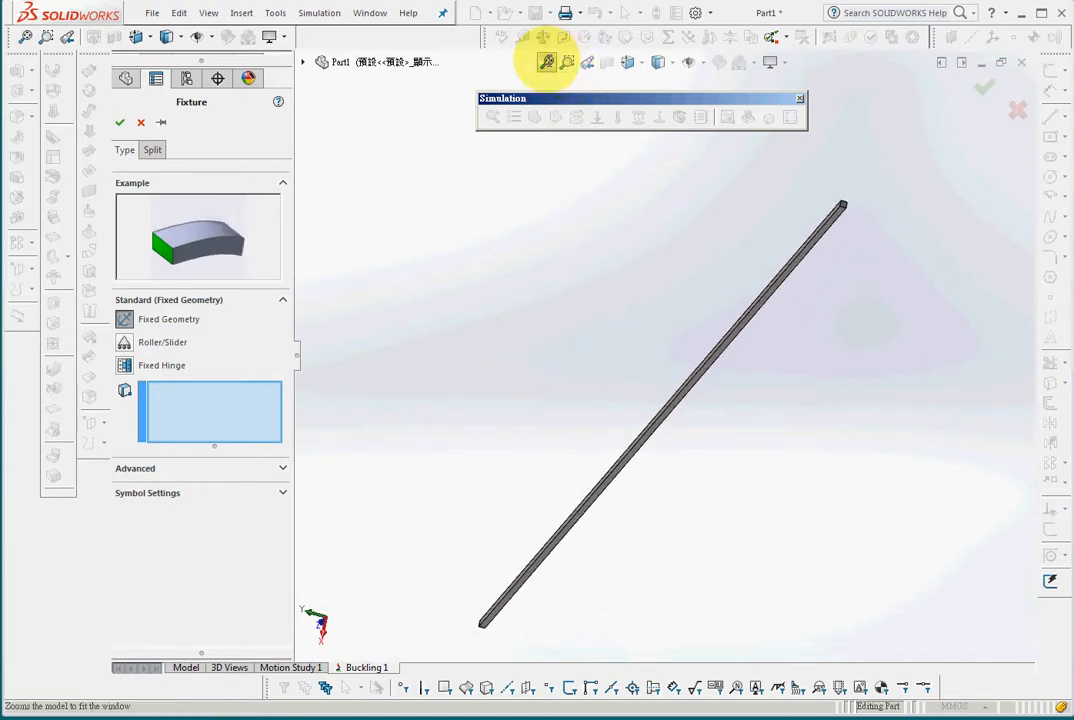
click(546, 60)
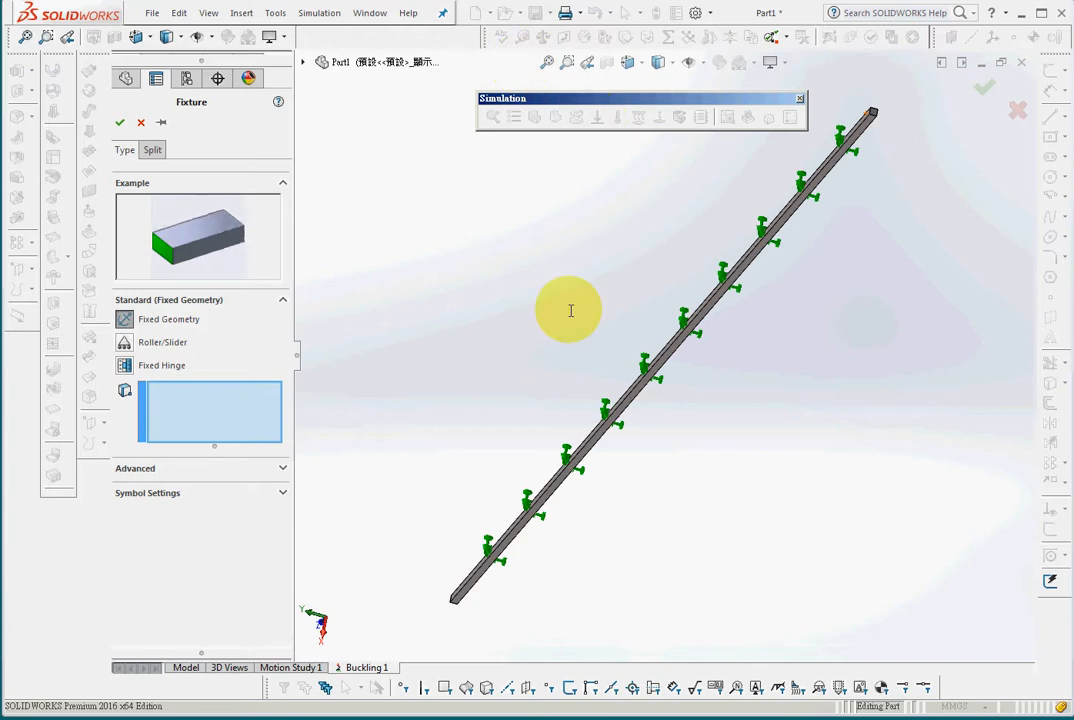
middle_drag(568, 310, 544, 341)
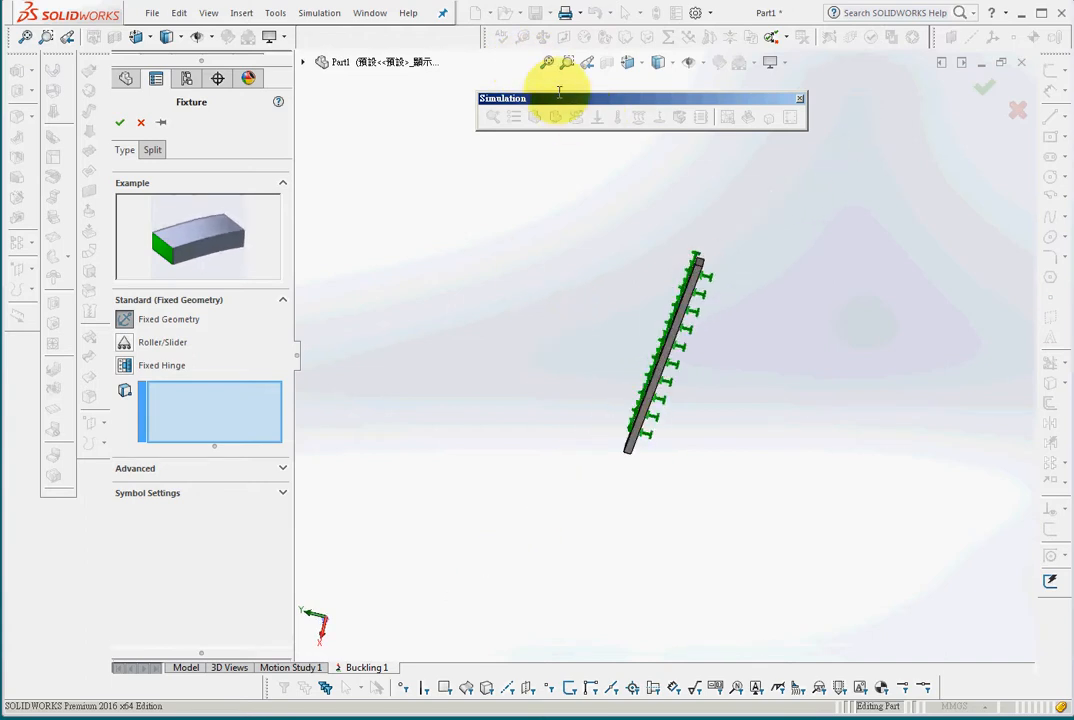
click(546, 62)
scroll(665, 211, up, 2)
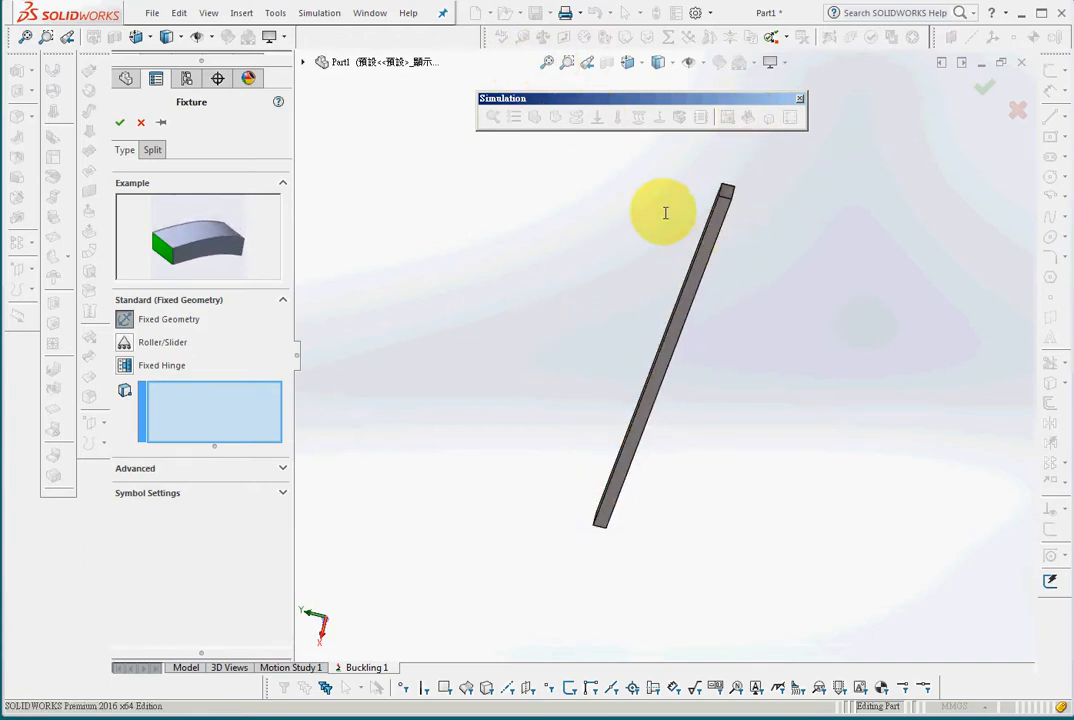
click(727, 189)
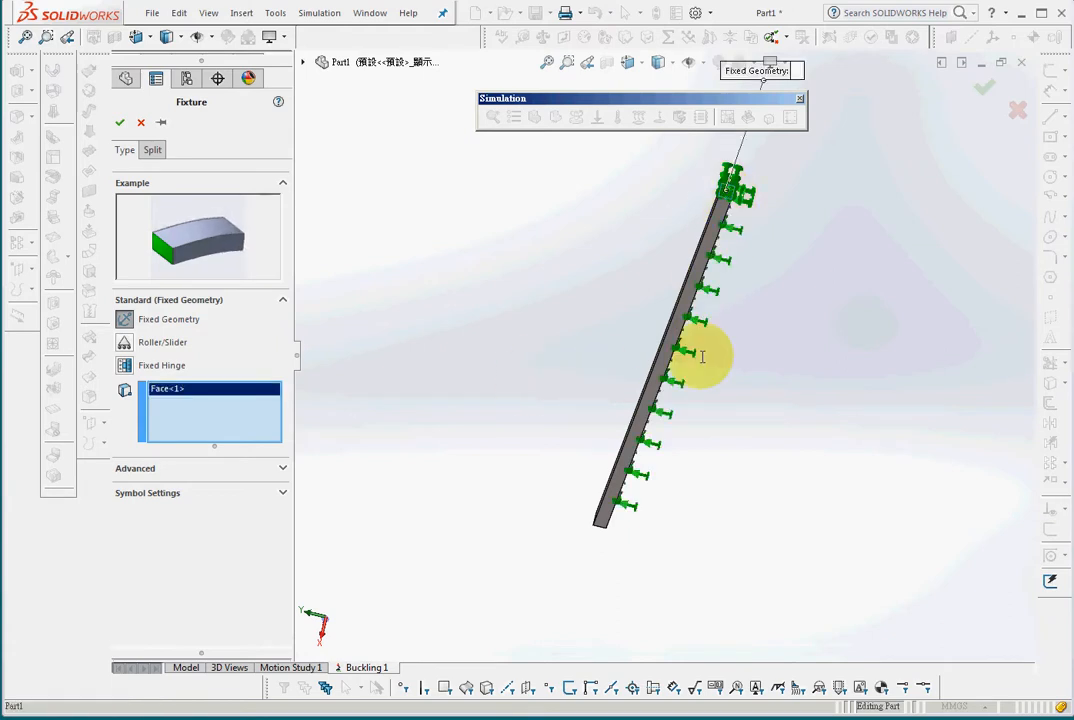
click(984, 89)
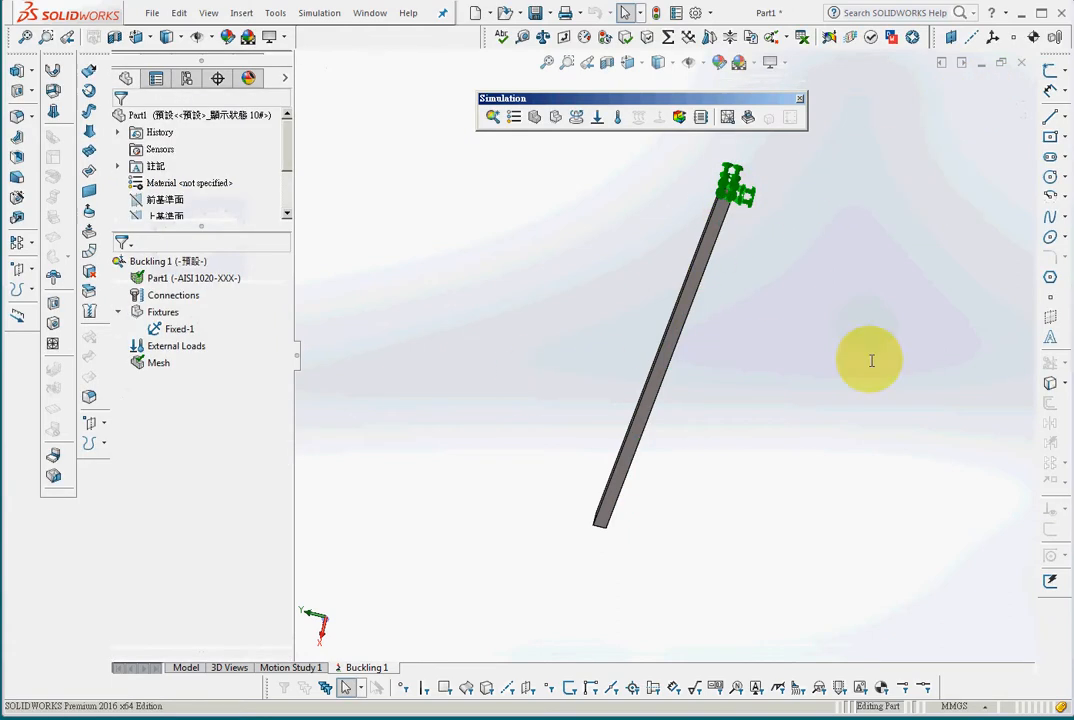
Apply a 1 N force normal to the square face at the beam's free end
scroll(736, 444, down, 5)
middle_drag(777, 407, 900, 248)
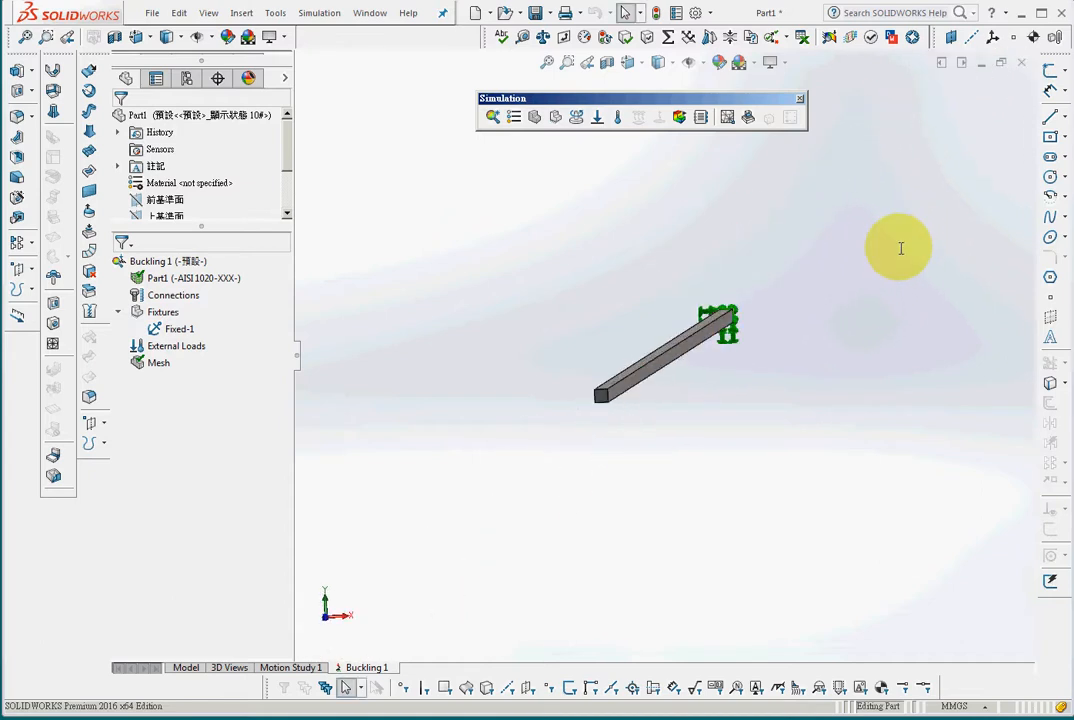
click(597, 395)
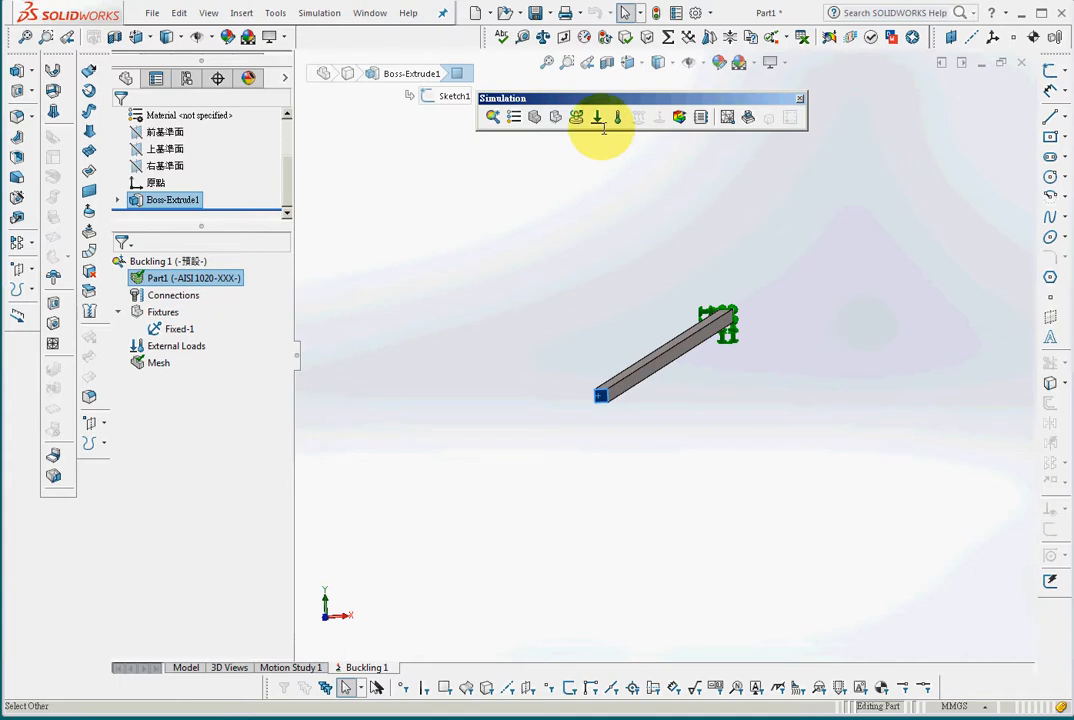
click(597, 117)
middle_drag(801, 439, 784, 443)
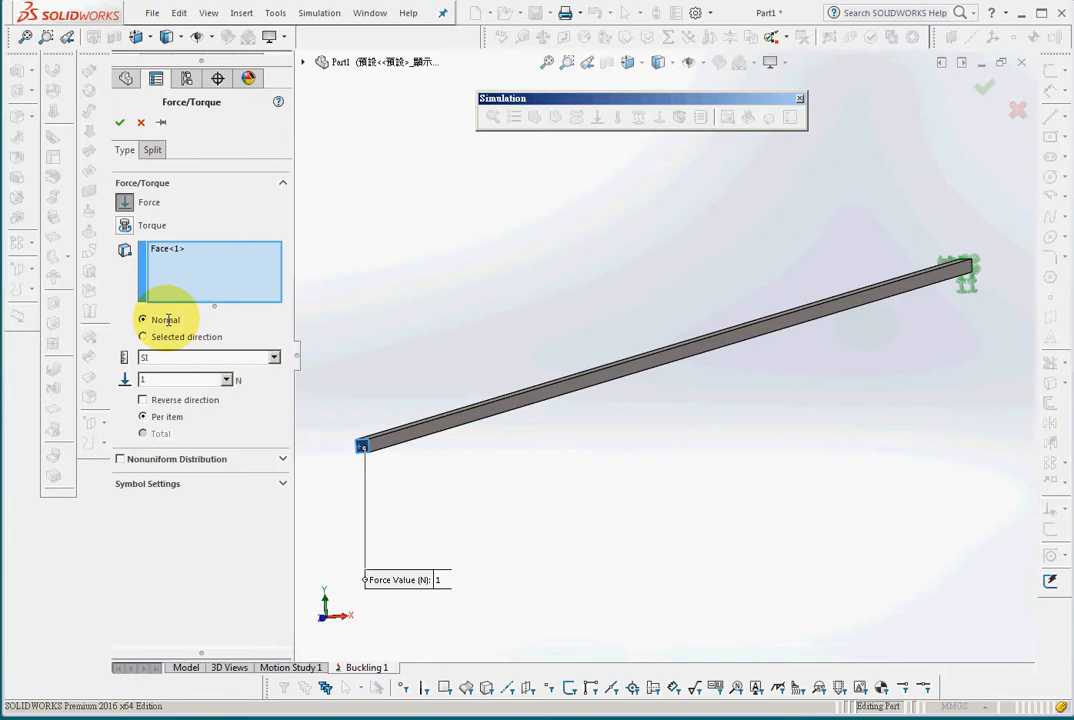
click(119, 122)
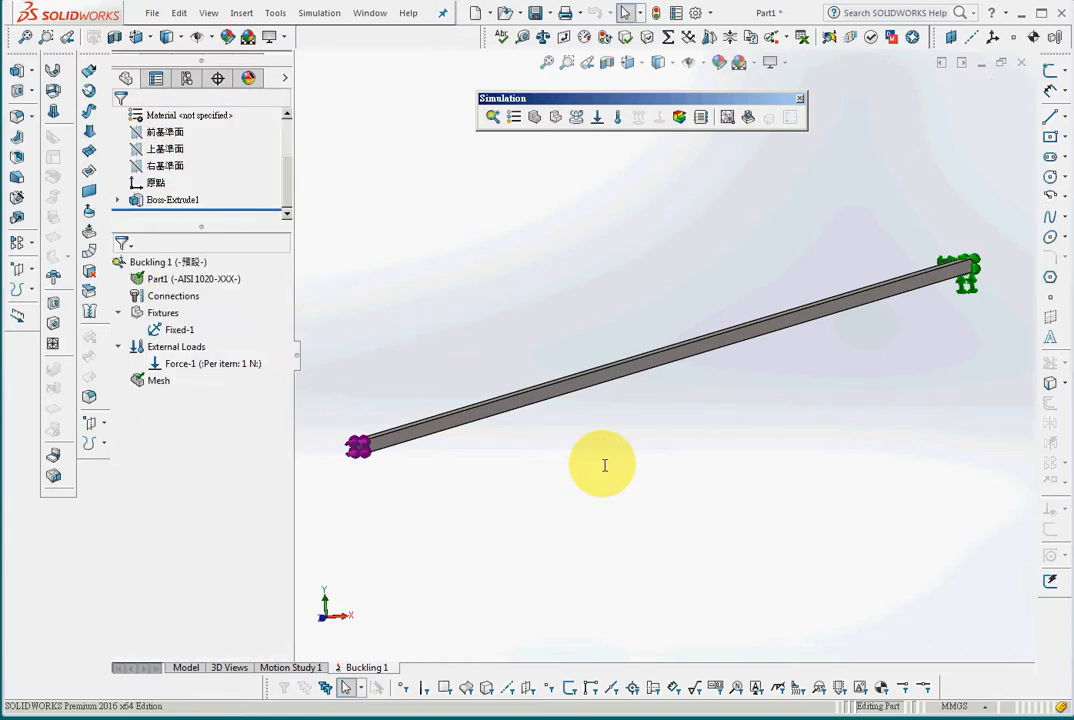
middle_drag(604, 465, 591, 537)
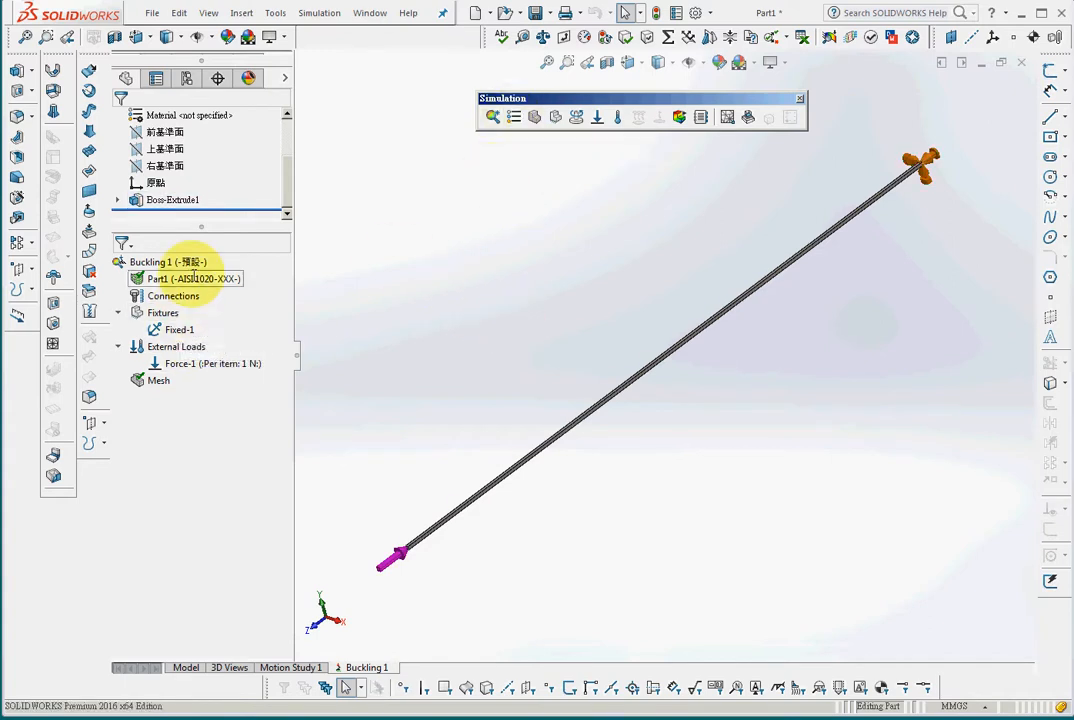
Set the number of buckling modes to 8 in the properties of the Buckling 1 study and run the study
click(193, 278)
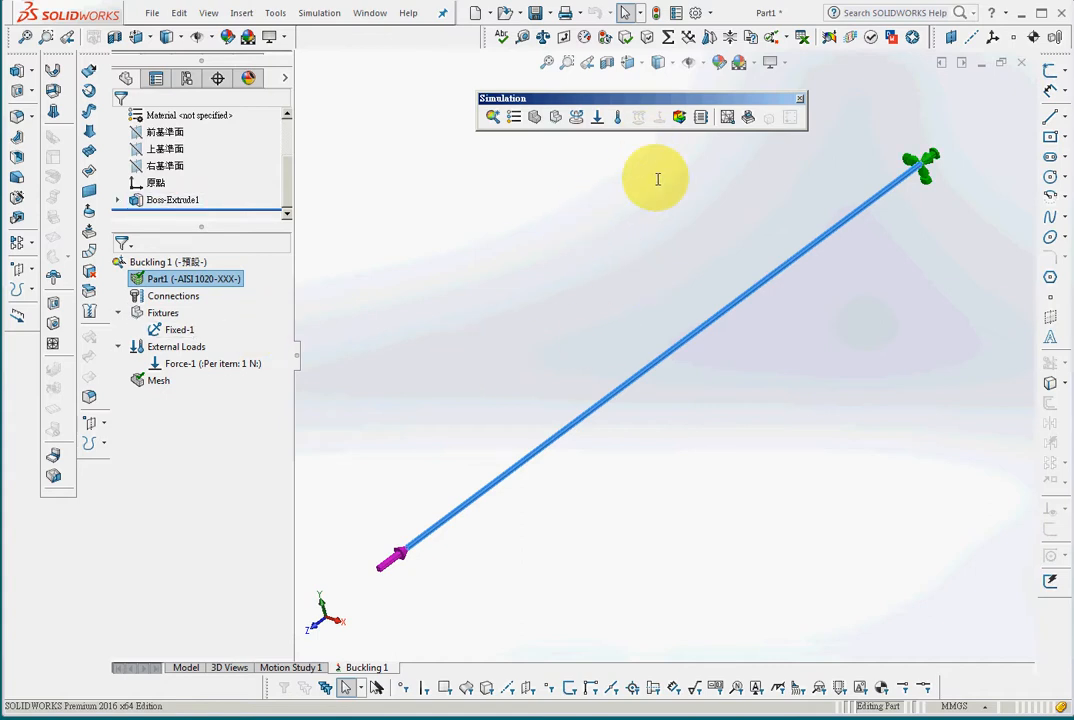
right_click(185, 261)
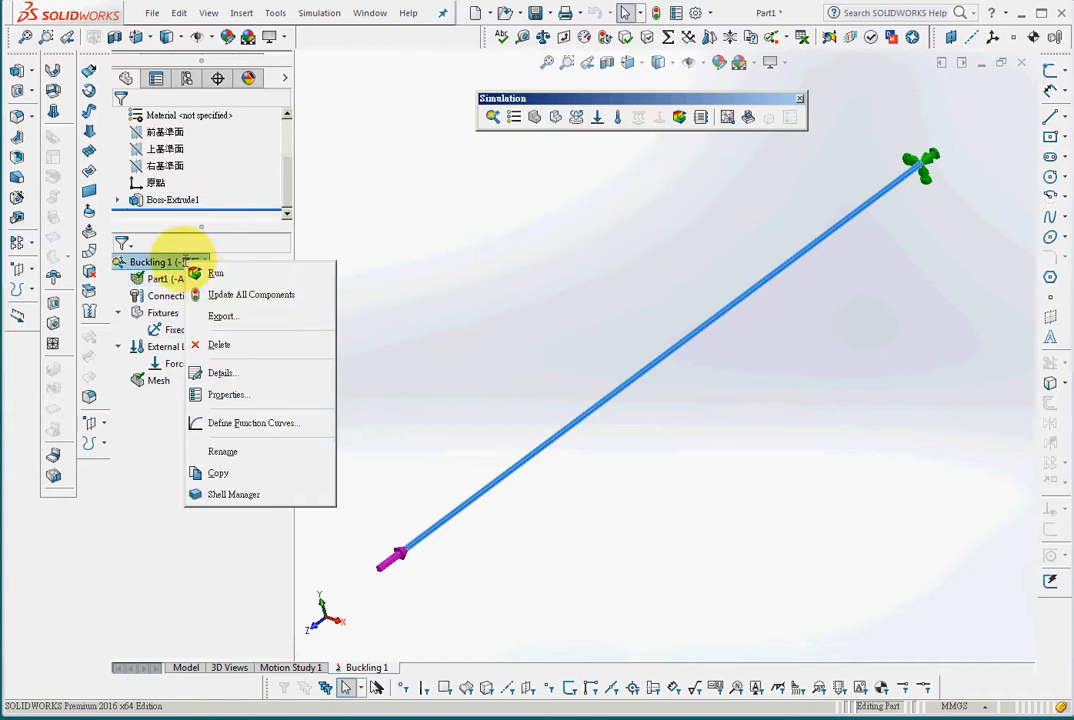
click(275, 396)
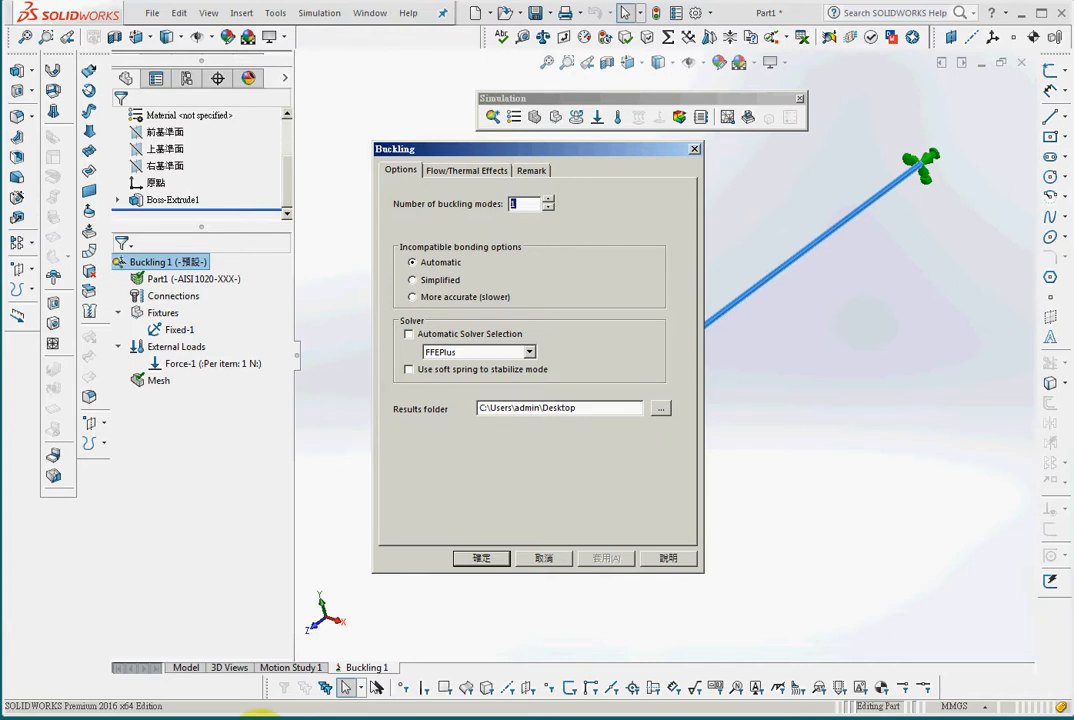
click(260, 714)
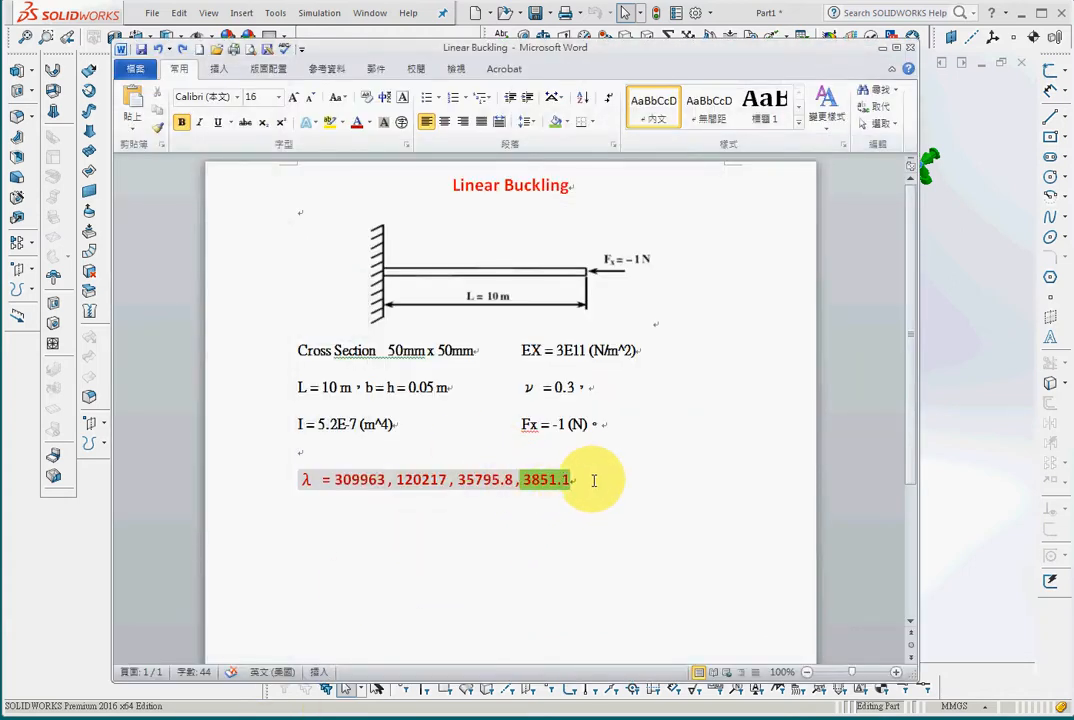
click(55, 605)
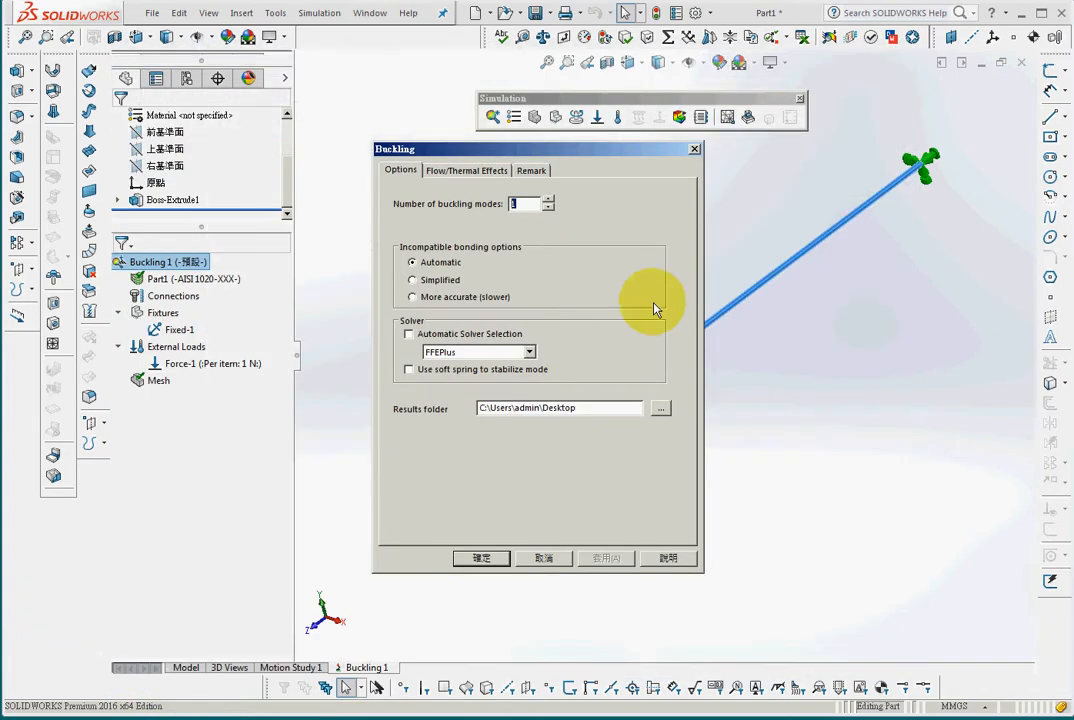
text(8)
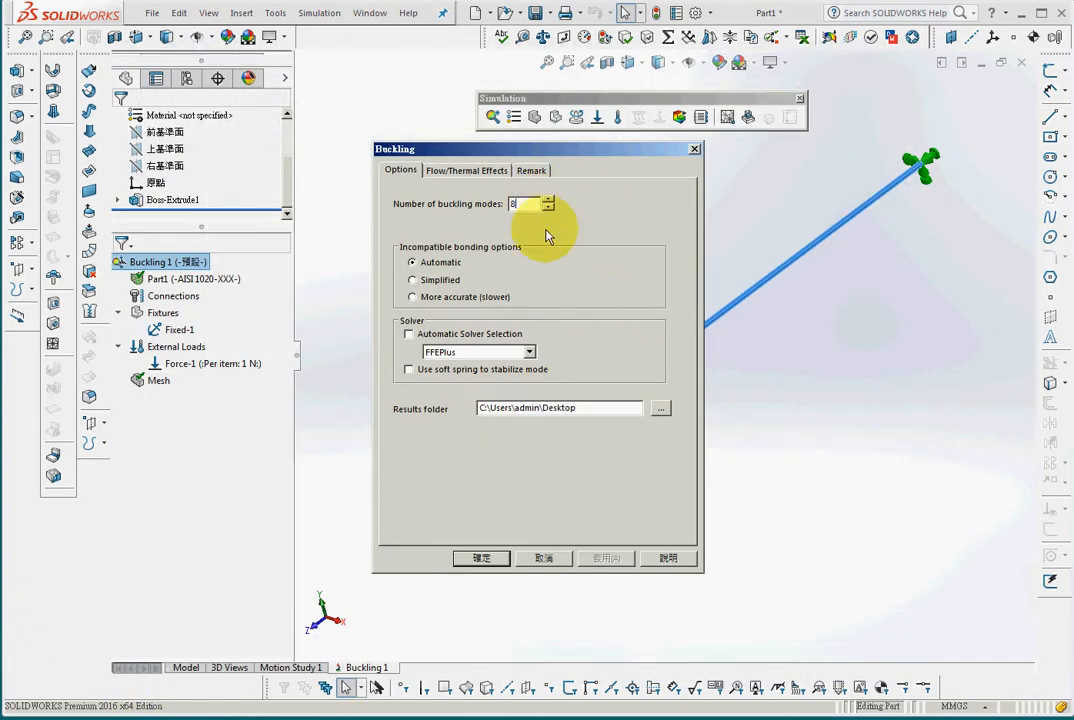
click(480, 558)
click(677, 120)
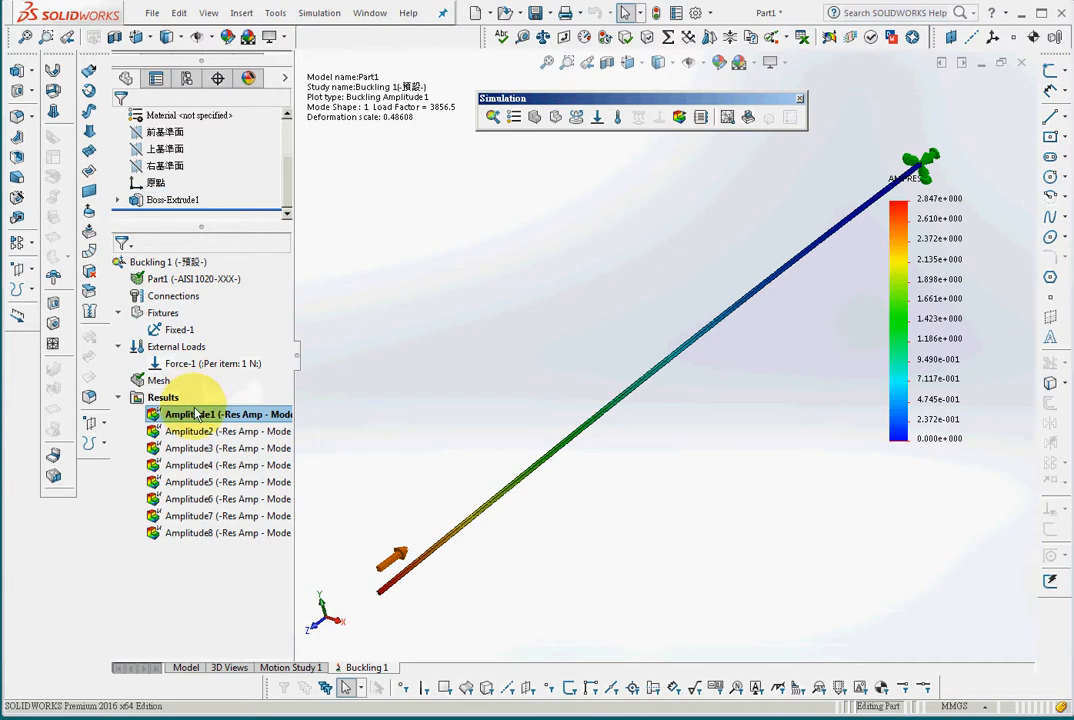
List the modes of the study and copy the Buckling Factor of Safety column below the λ line of the Linear Buckling Word document
right_click(168, 398)
click(290, 490)
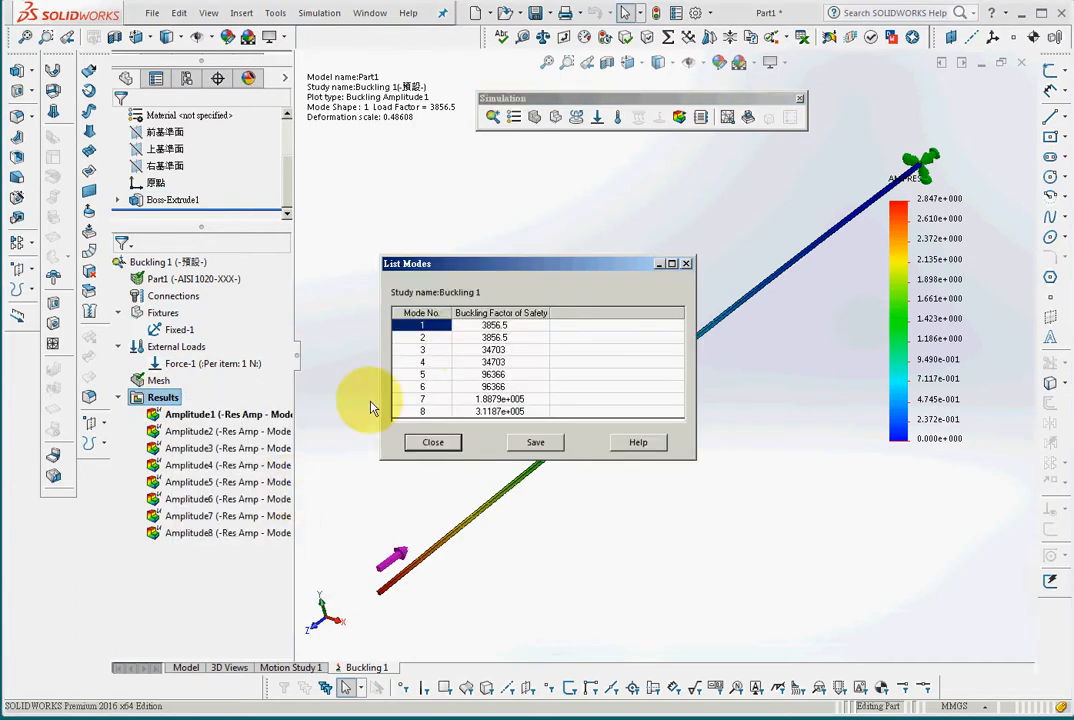
drag(490, 336, 530, 426)
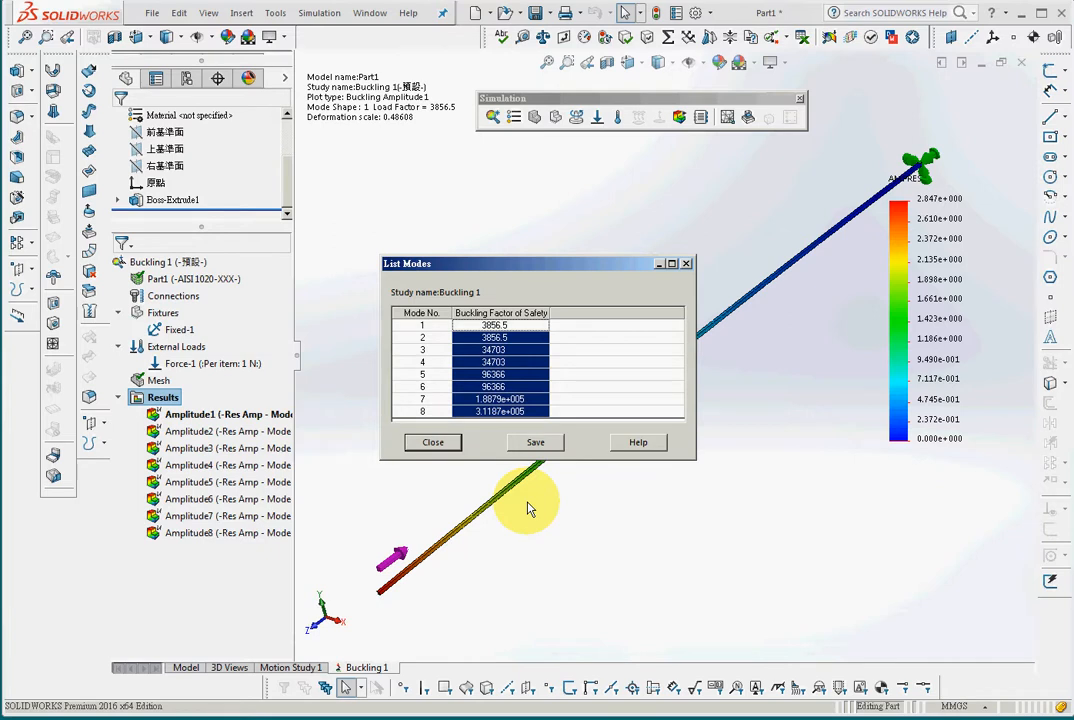
click(316, 717)
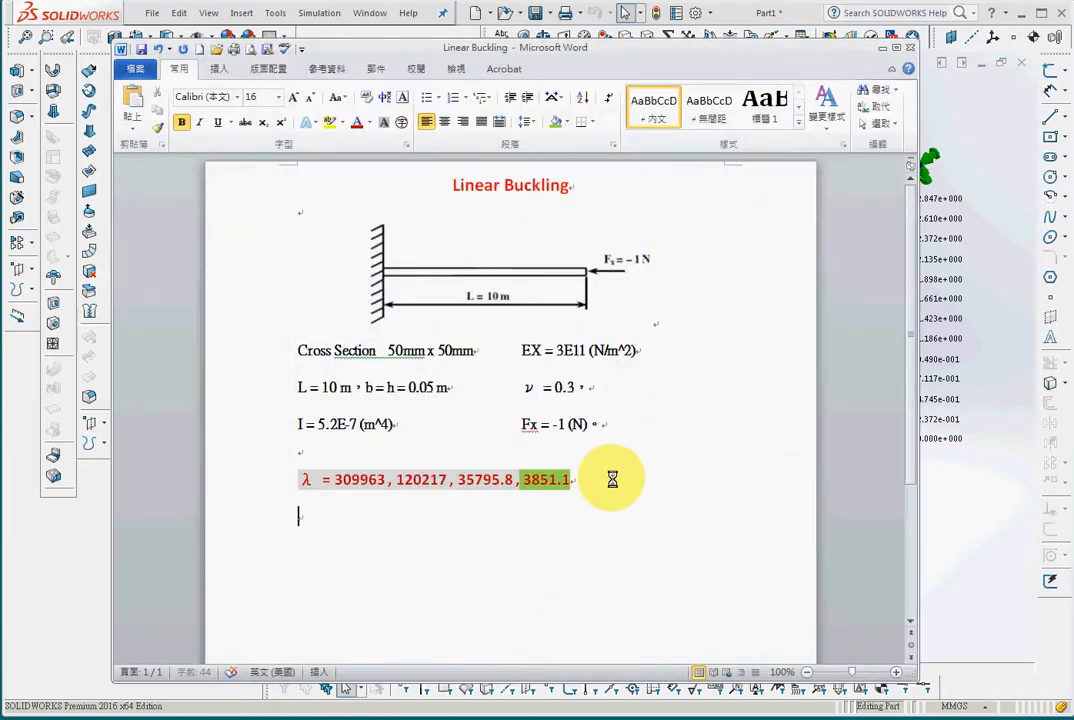
key(ctrl+v)
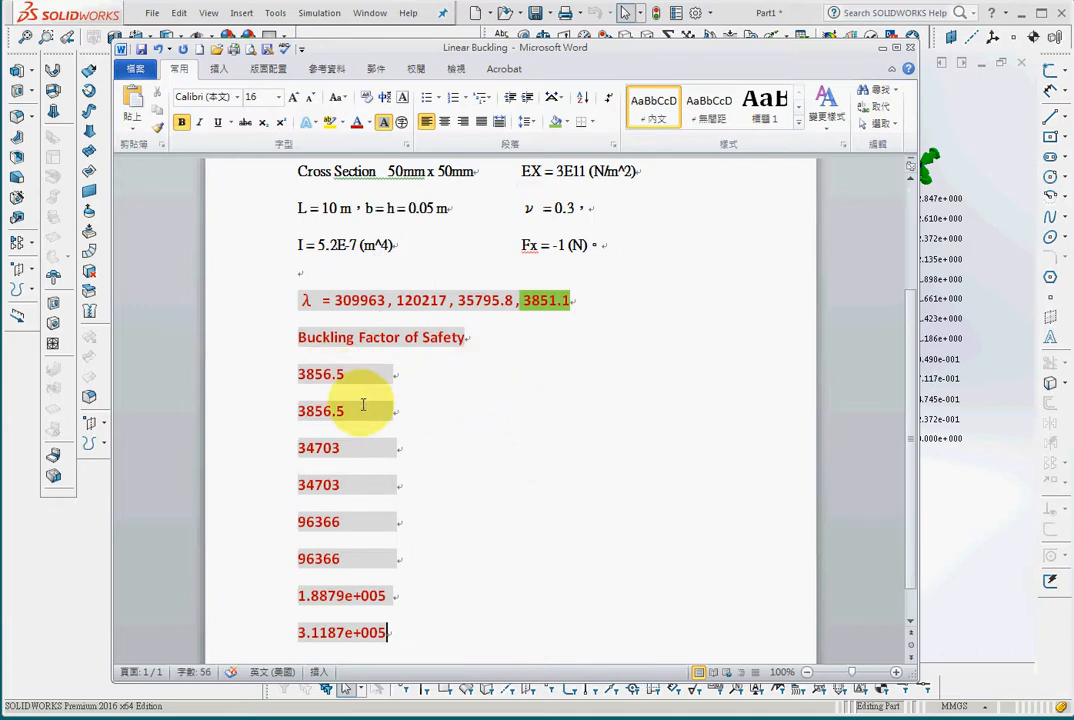
Compare the two 3856.5 factors with the reference λ value 3851.1 and delete both lines from the document
drag(360, 410, 296, 383)
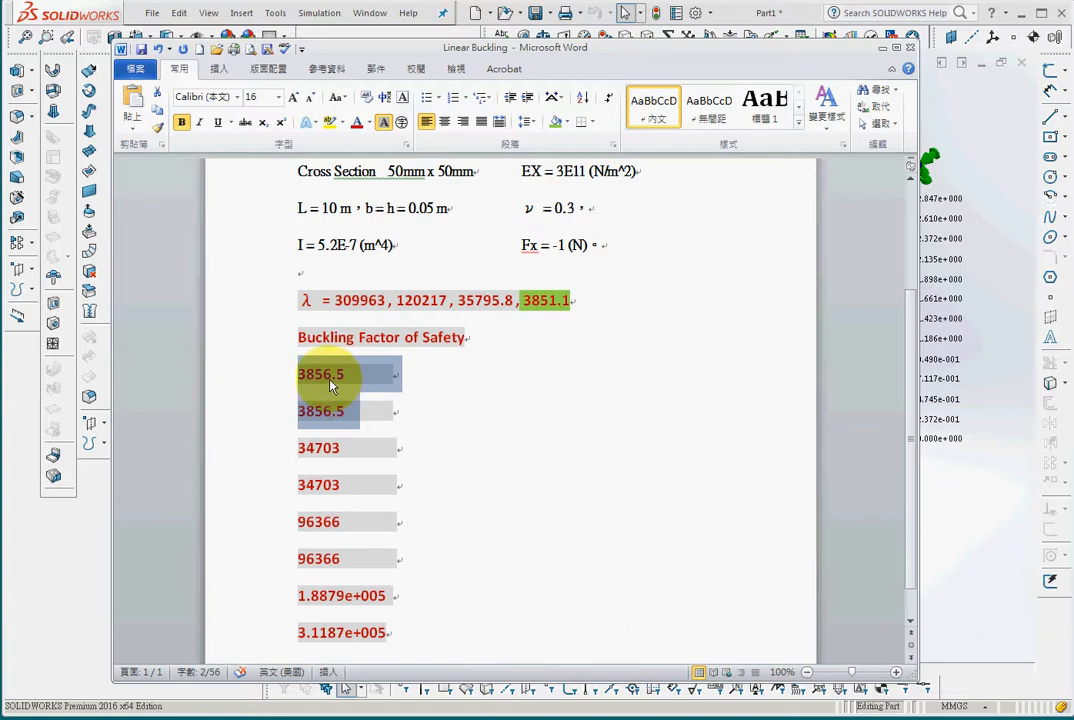
drag(521, 301, 572, 299)
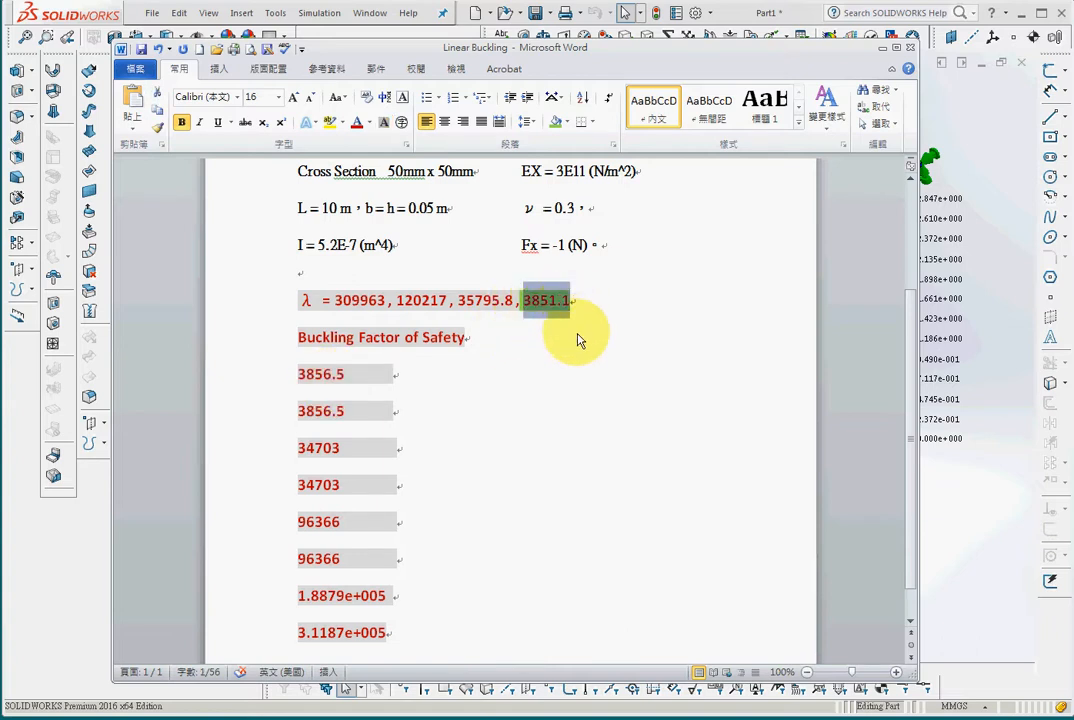
click(593, 305)
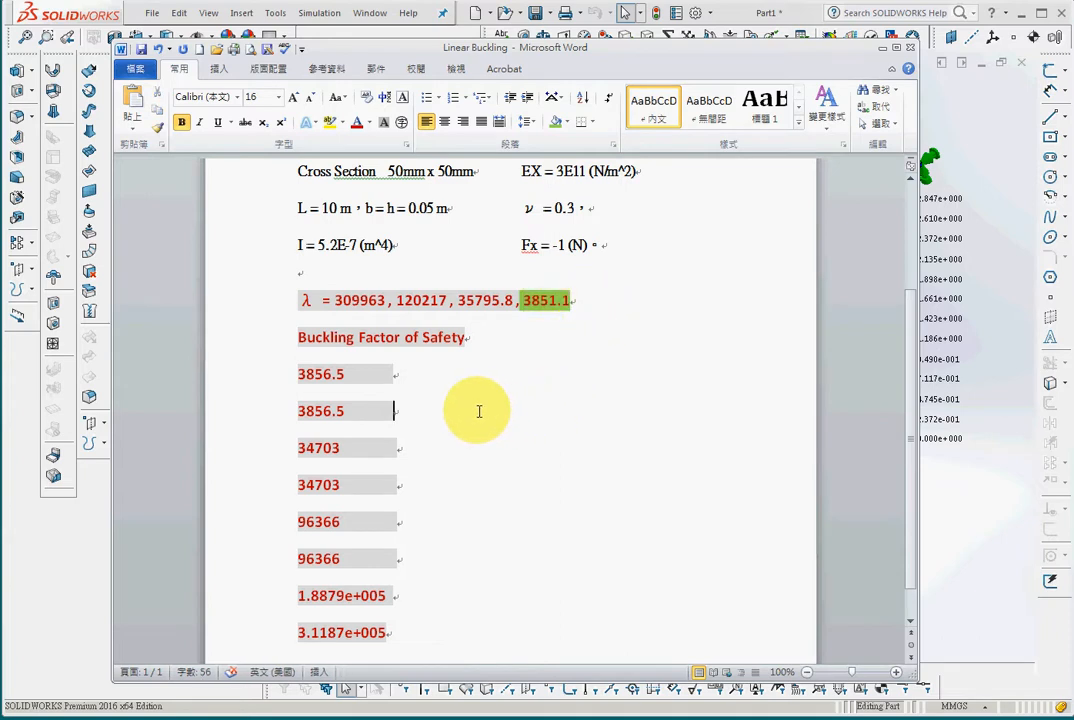
drag(479, 411, 300, 378)
key(Delete)
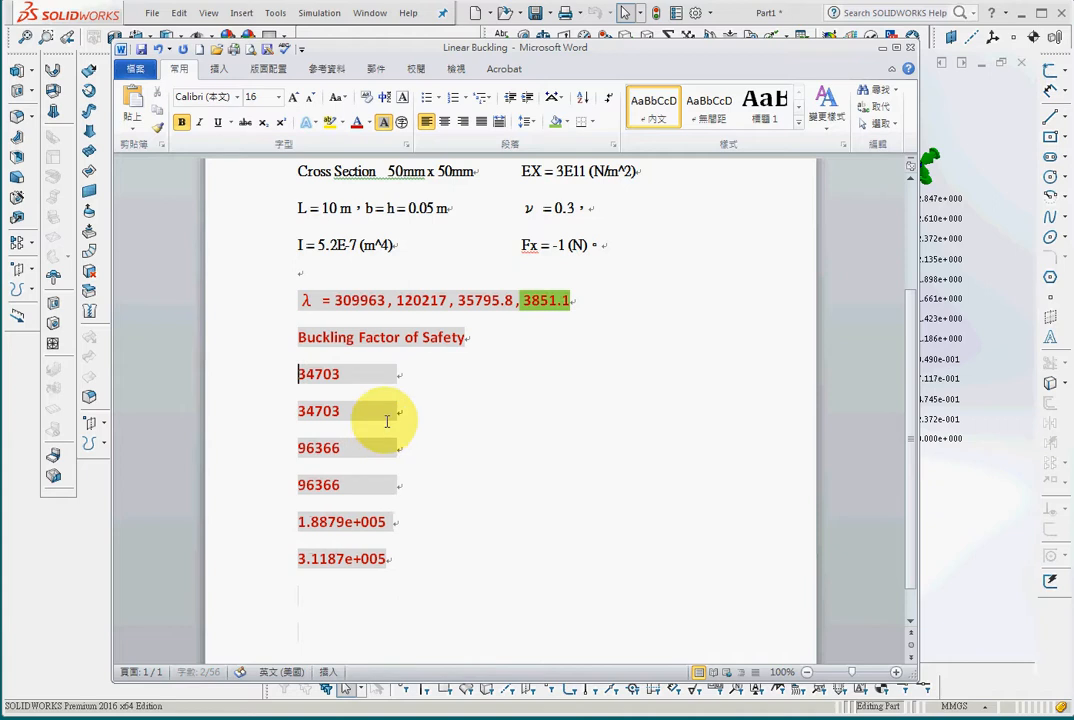
Compare the two 34703 factors with the reference λ value 35795.8 and delete both lines from the list
drag(419, 410, 285, 376)
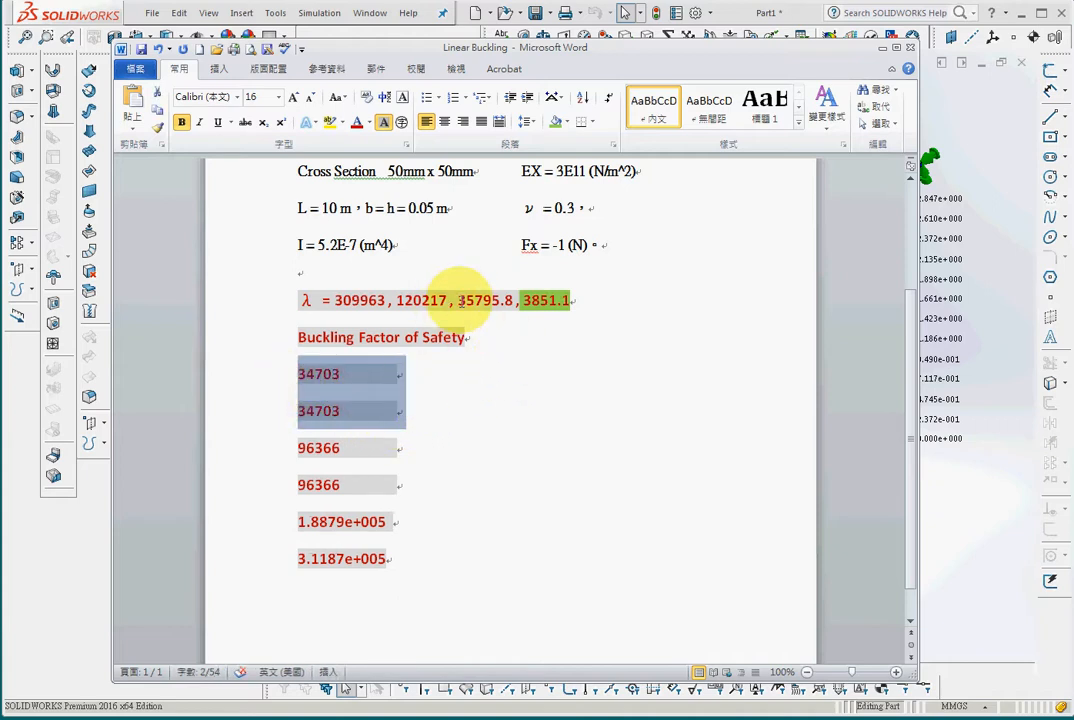
drag(458, 300, 515, 302)
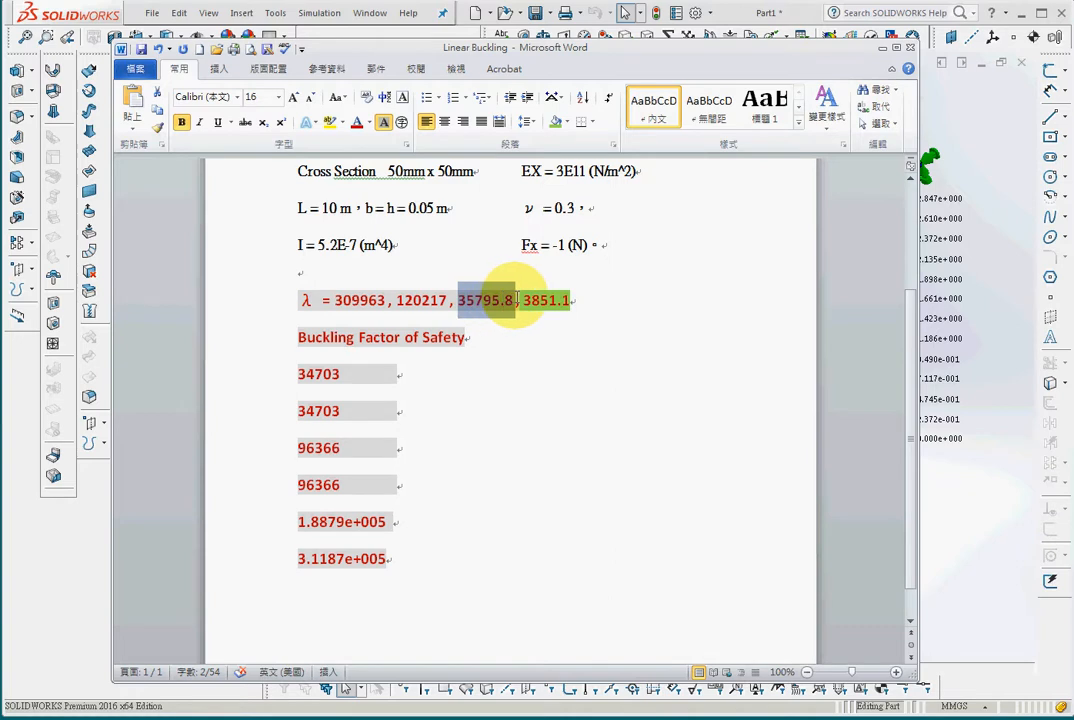
drag(446, 408, 285, 392)
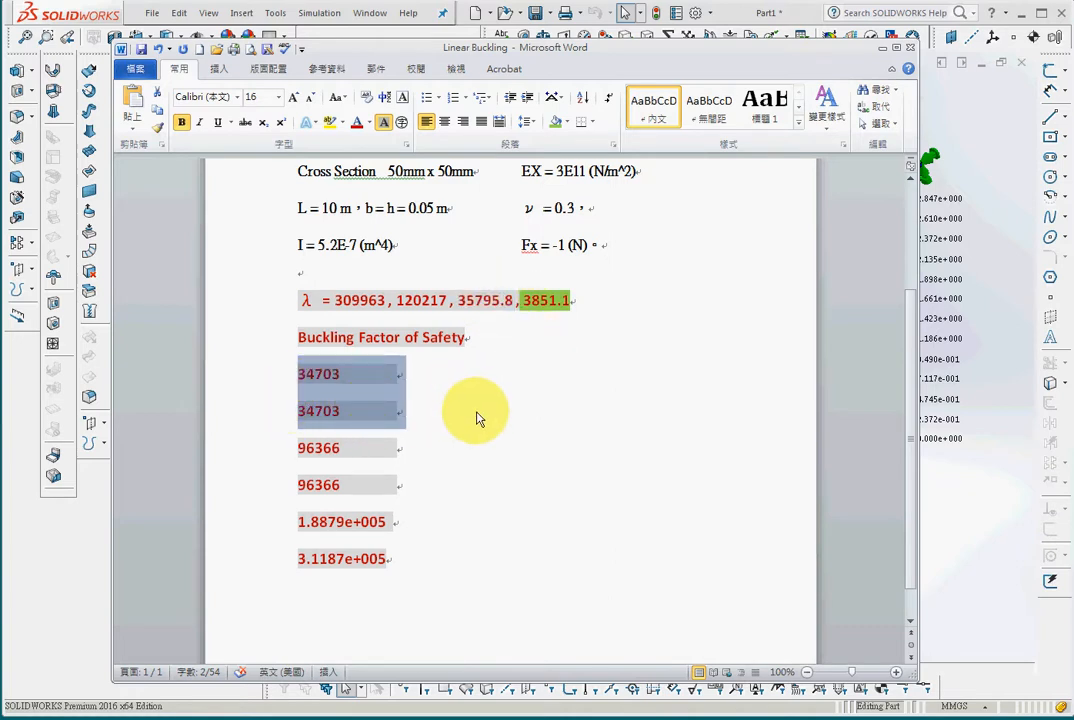
key(Delete)
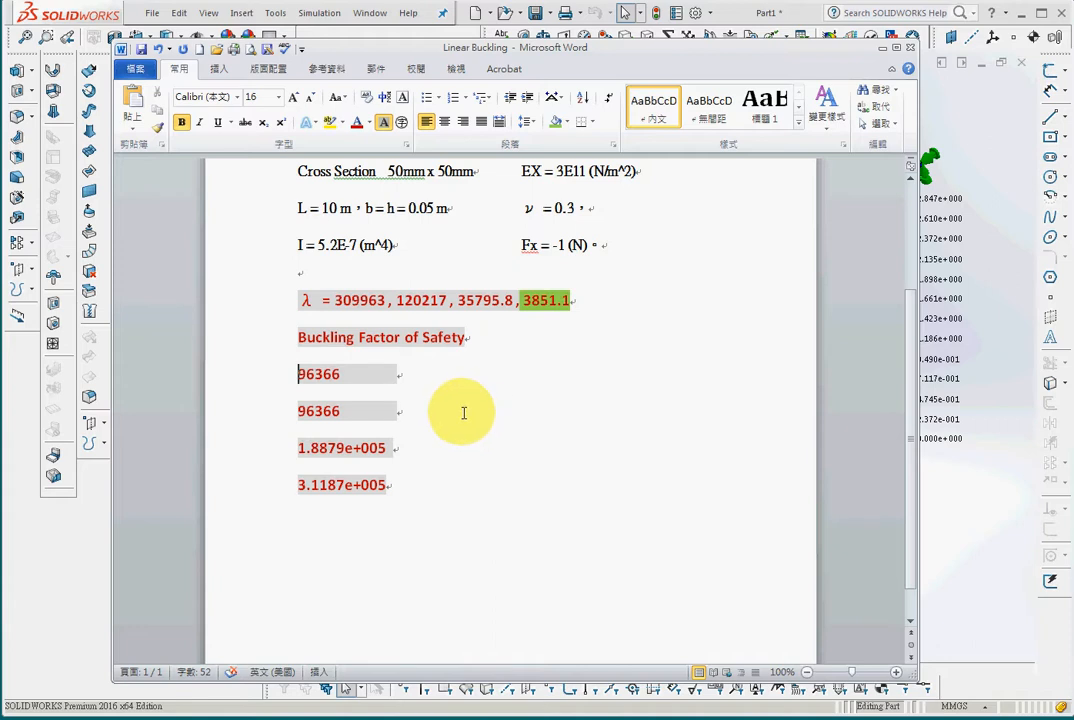
Compare the two 96366 factors with the reference λ value 120217 and delete both lines
drag(464, 412, 288, 376)
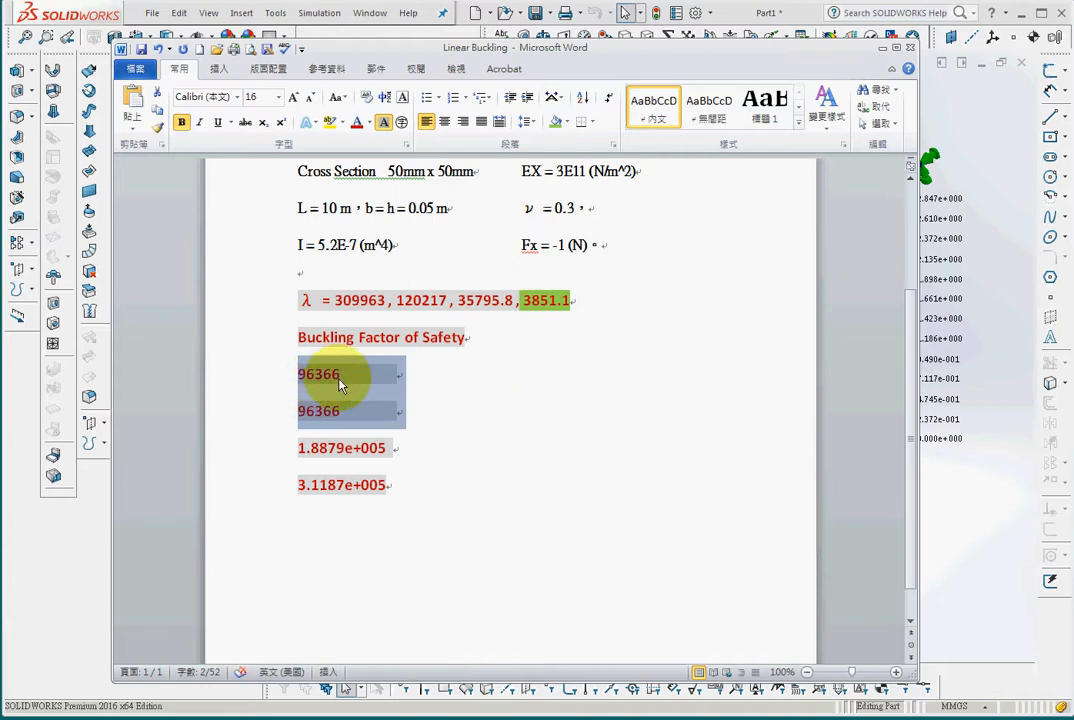
click(421, 303)
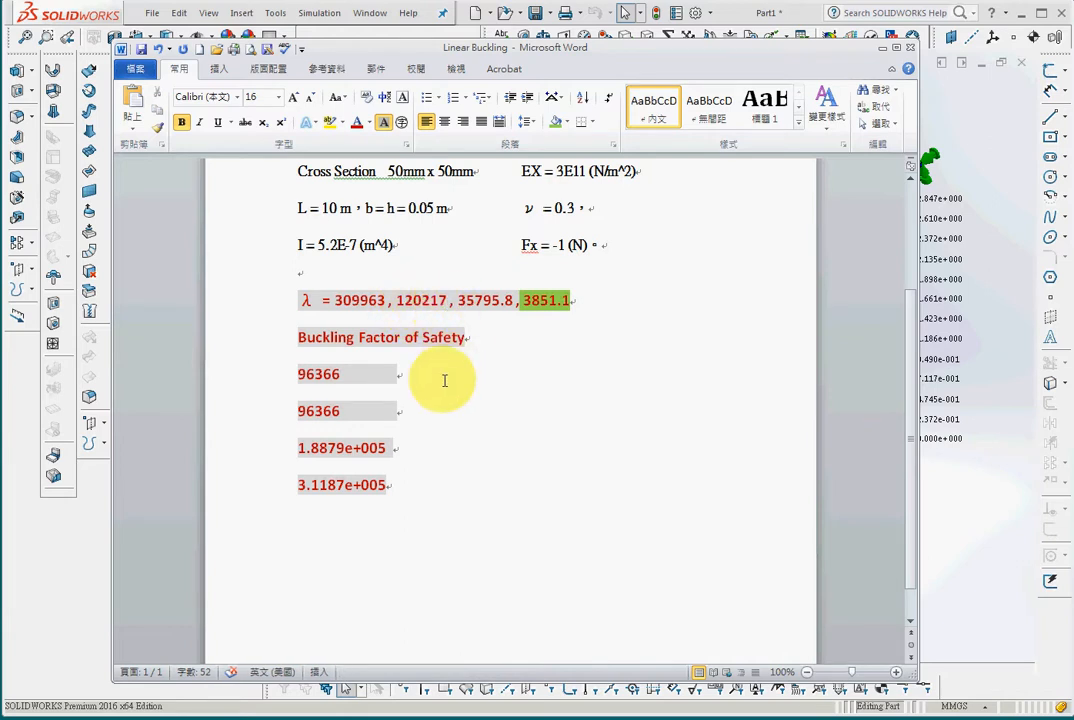
drag(433, 412, 310, 379)
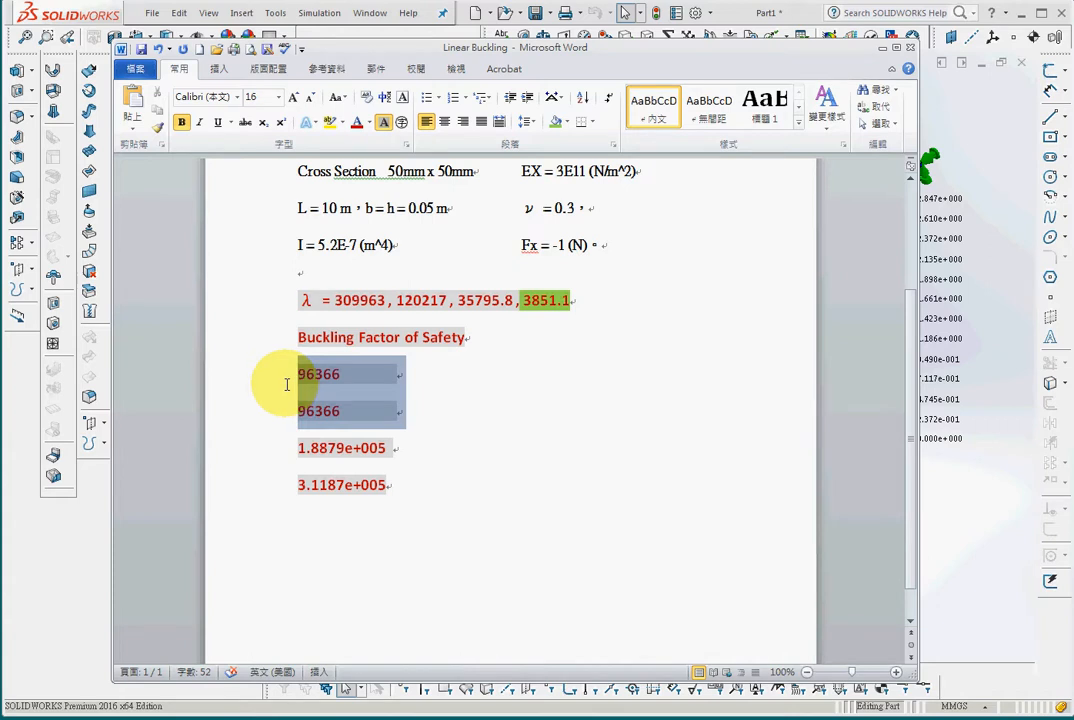
key(Delete)
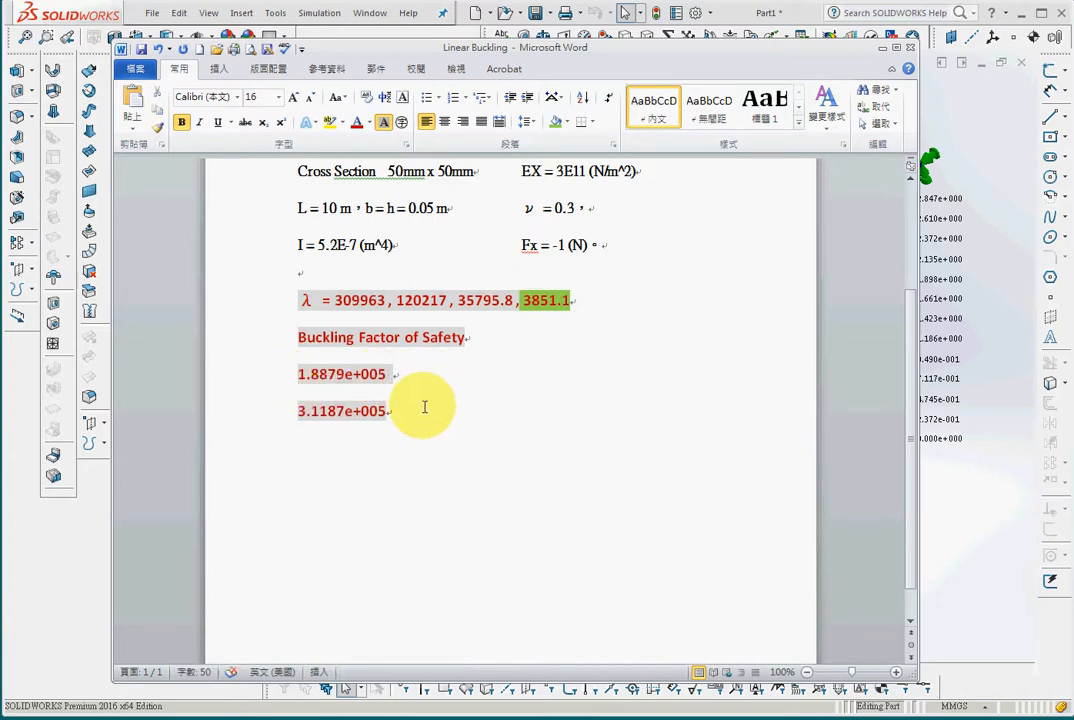
Delete the 1.8879e+005 and 3.1187e+005 lines and the Buckling Factor of Safety heading from the document
drag(424, 407, 290, 373)
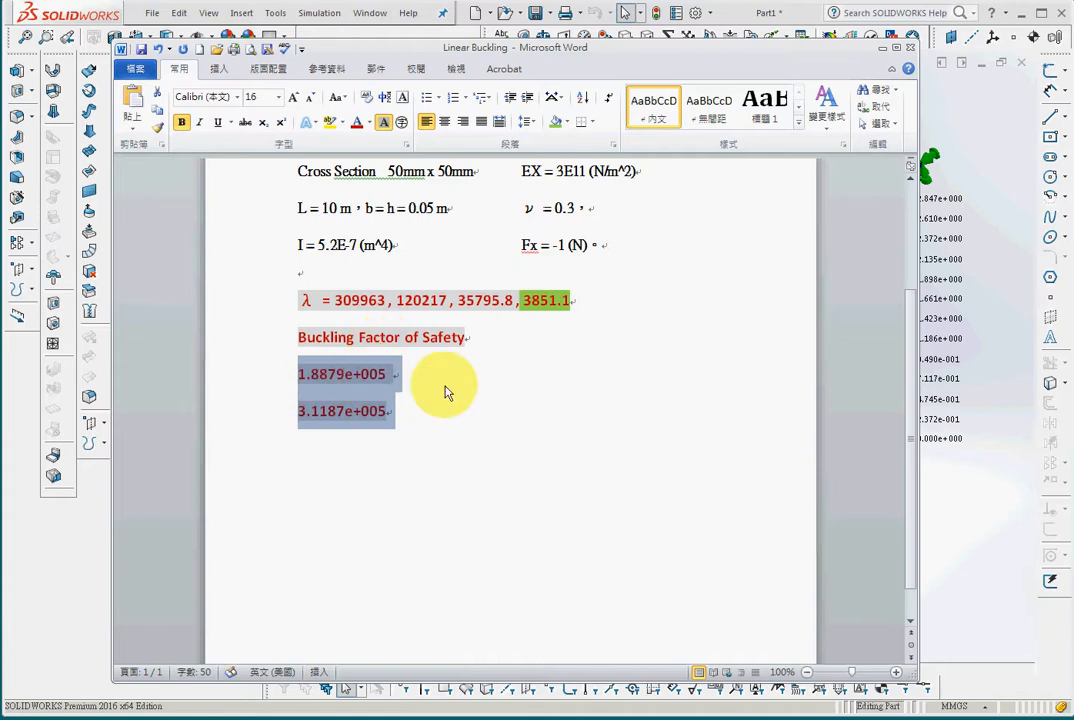
key(Delete)
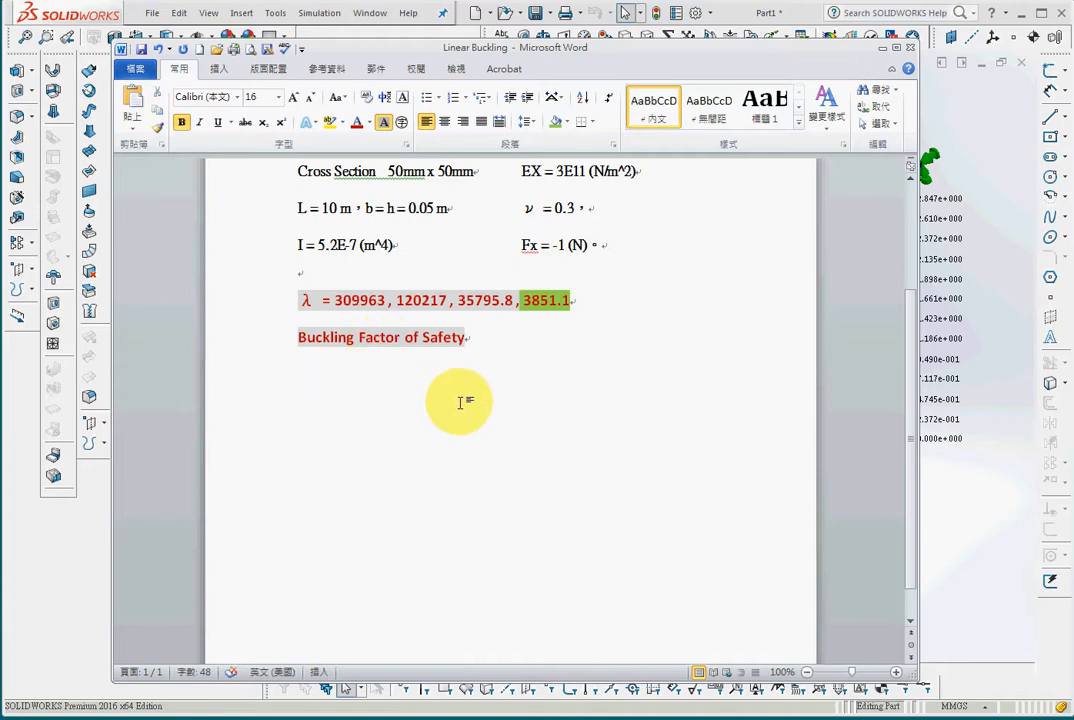
drag(479, 352, 240, 355)
key(Delete)
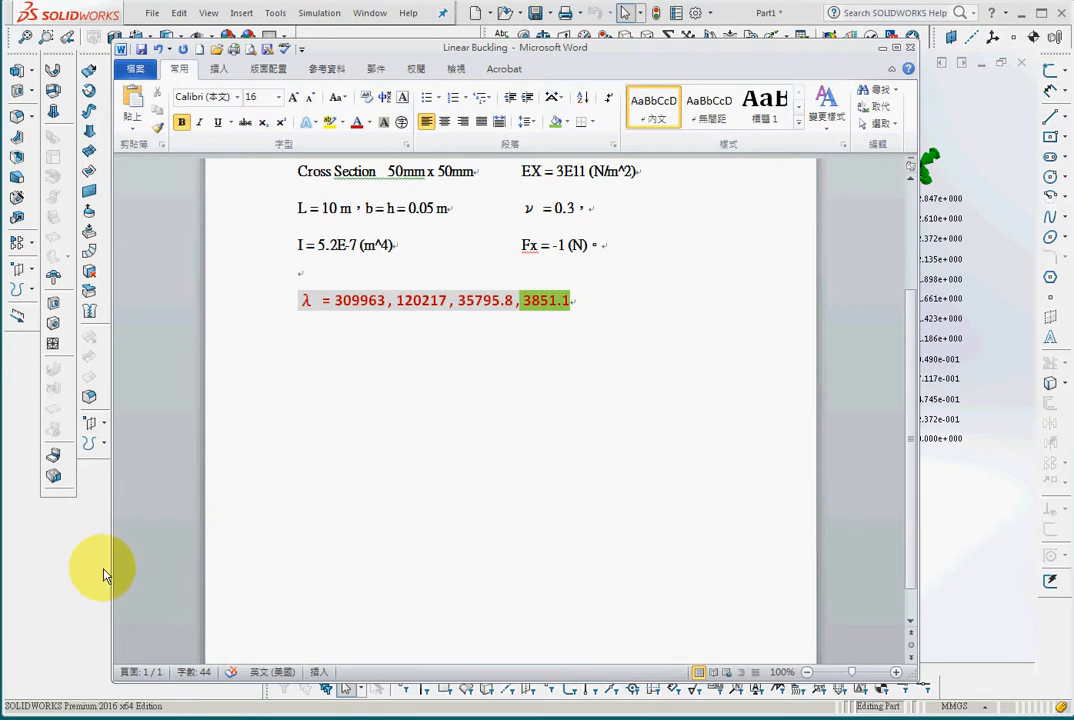
Close the list of modes in SOLIDWORKS and return to the Linear Buckling Word document to examine the reference λ values
click(962, 527)
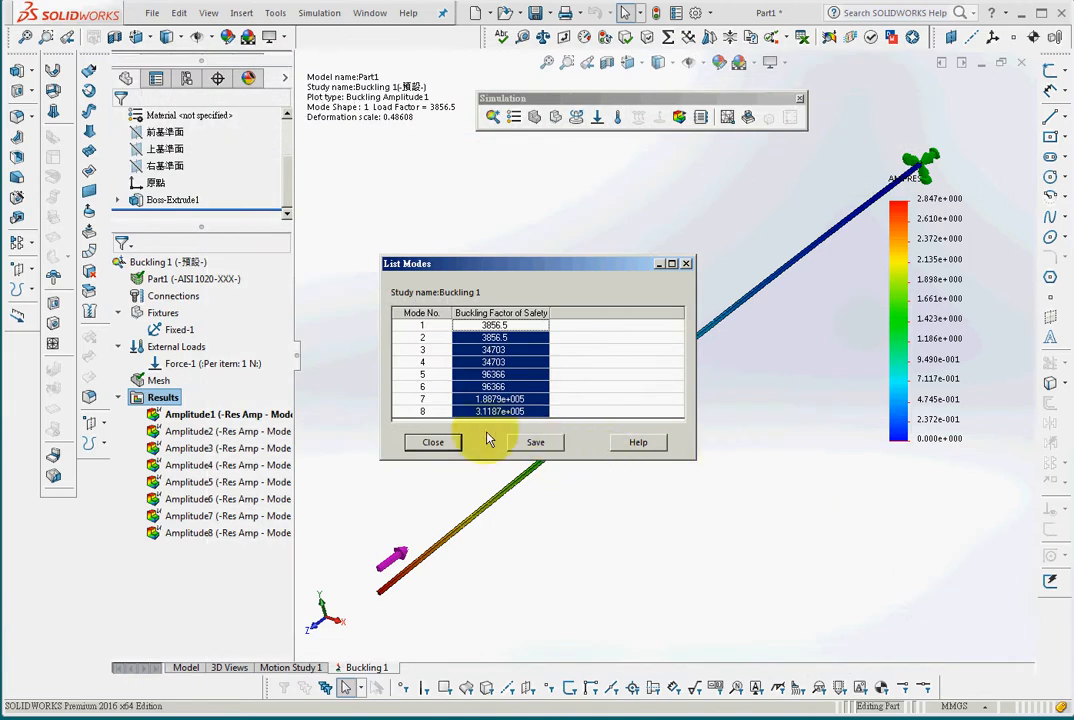
click(686, 264)
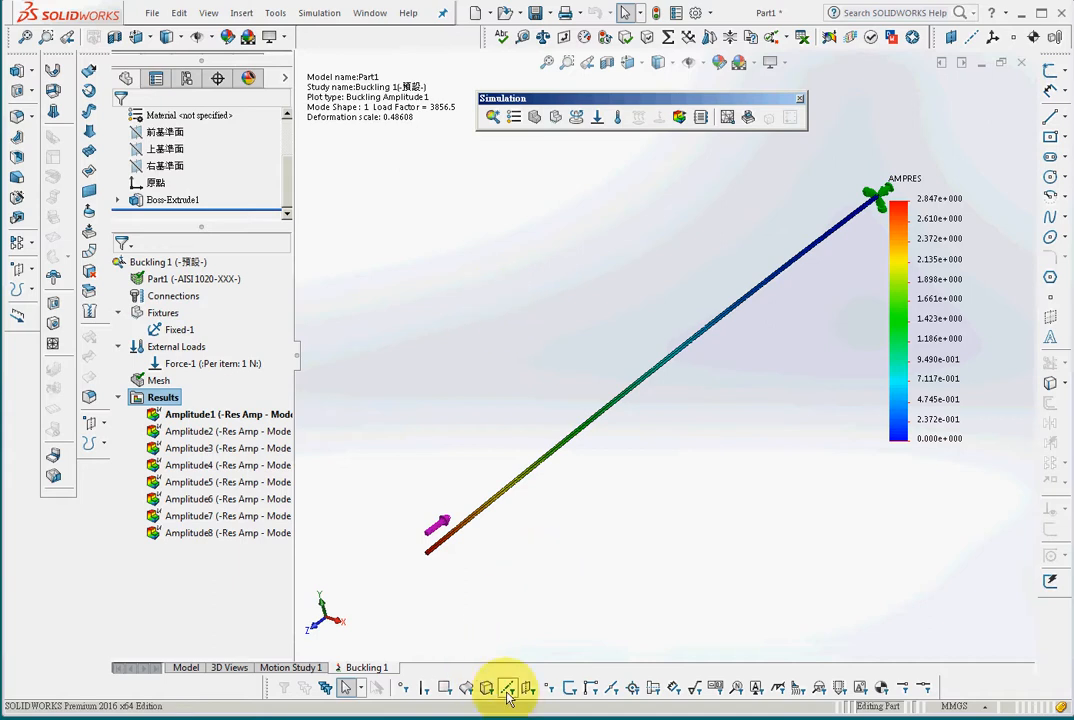
click(287, 719)
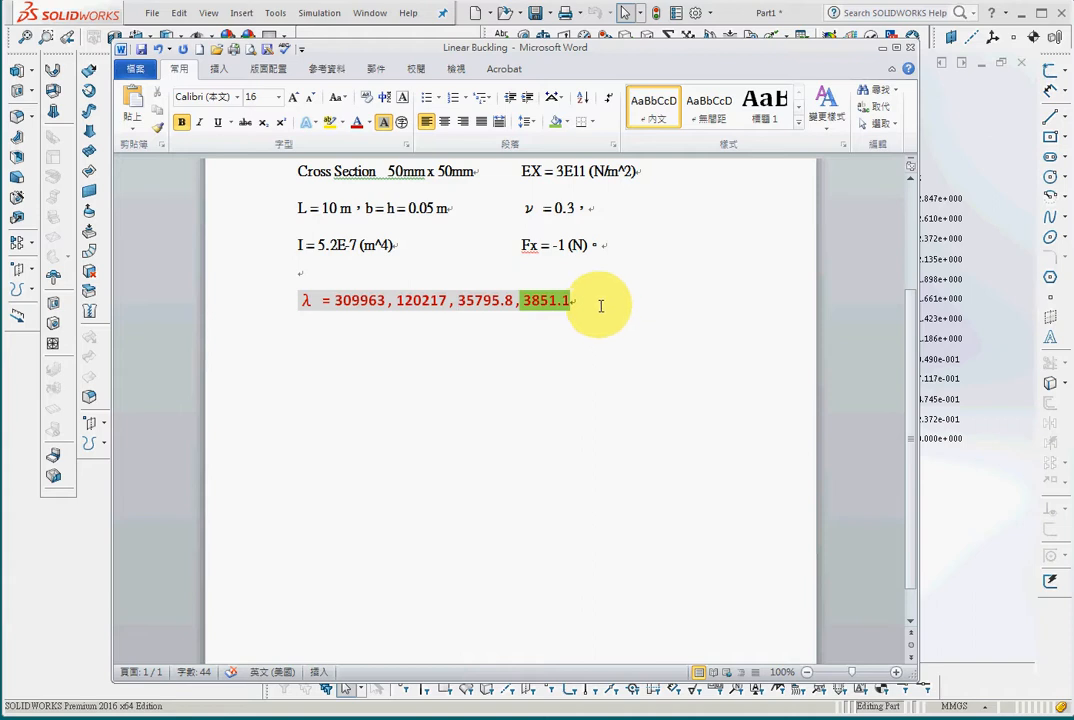
drag(598, 299, 335, 302)
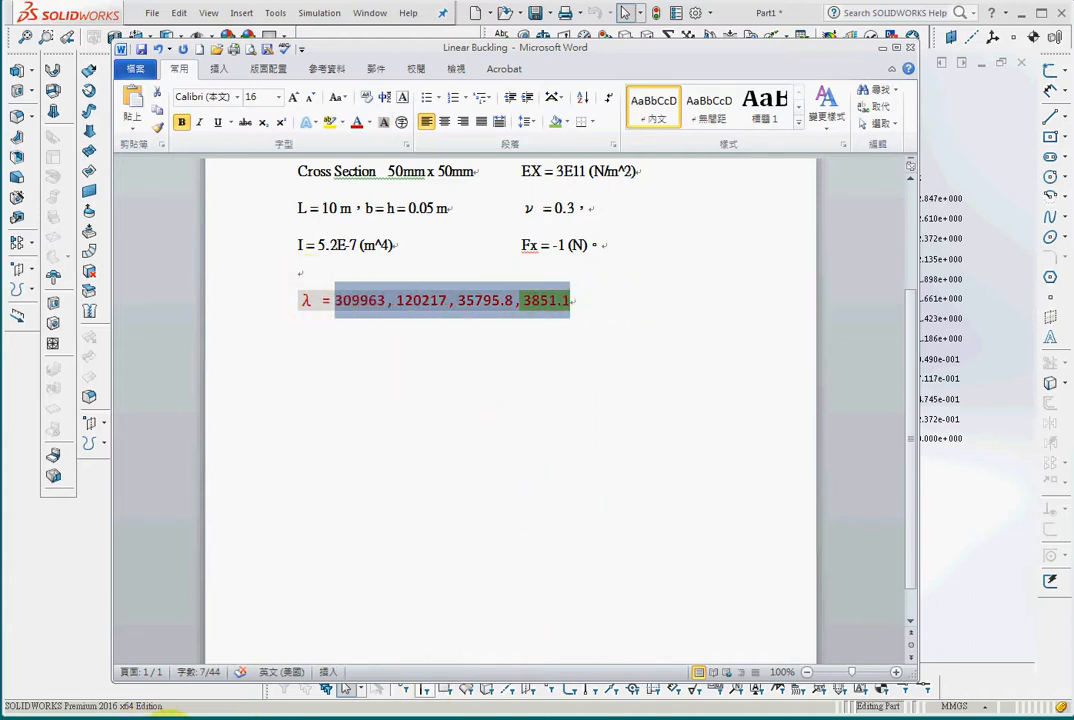
List the study's buckling factors of safety again in SOLIDWORKS, compare them with the λ values in the Word document, and close the list
click(866, 714)
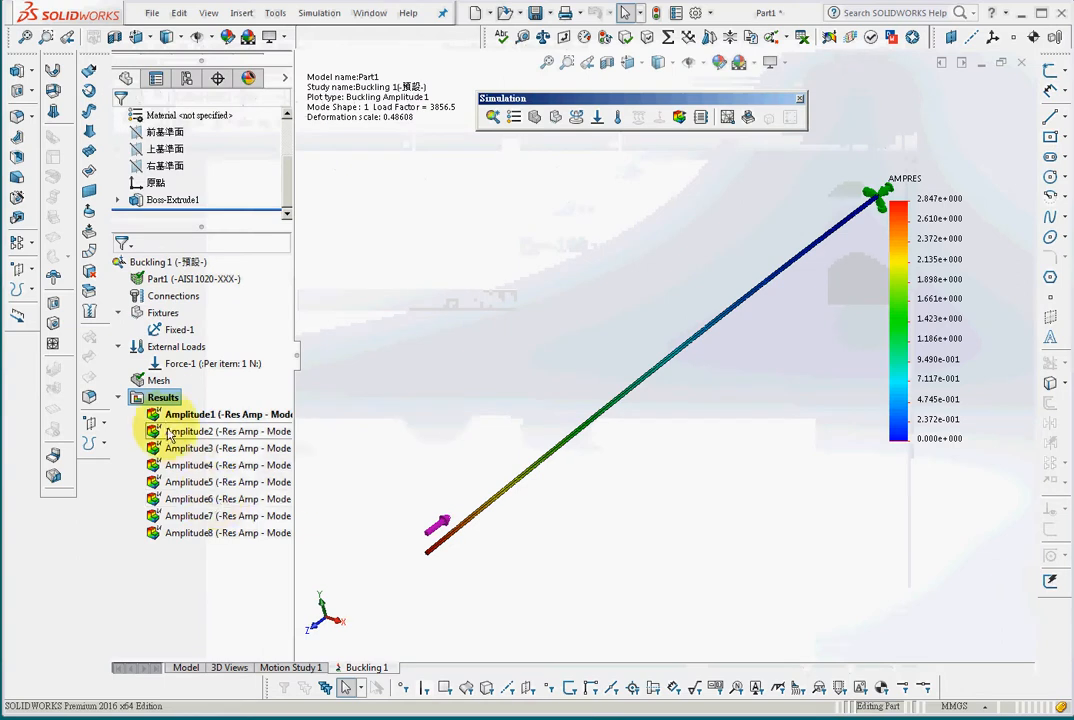
right_click(160, 405)
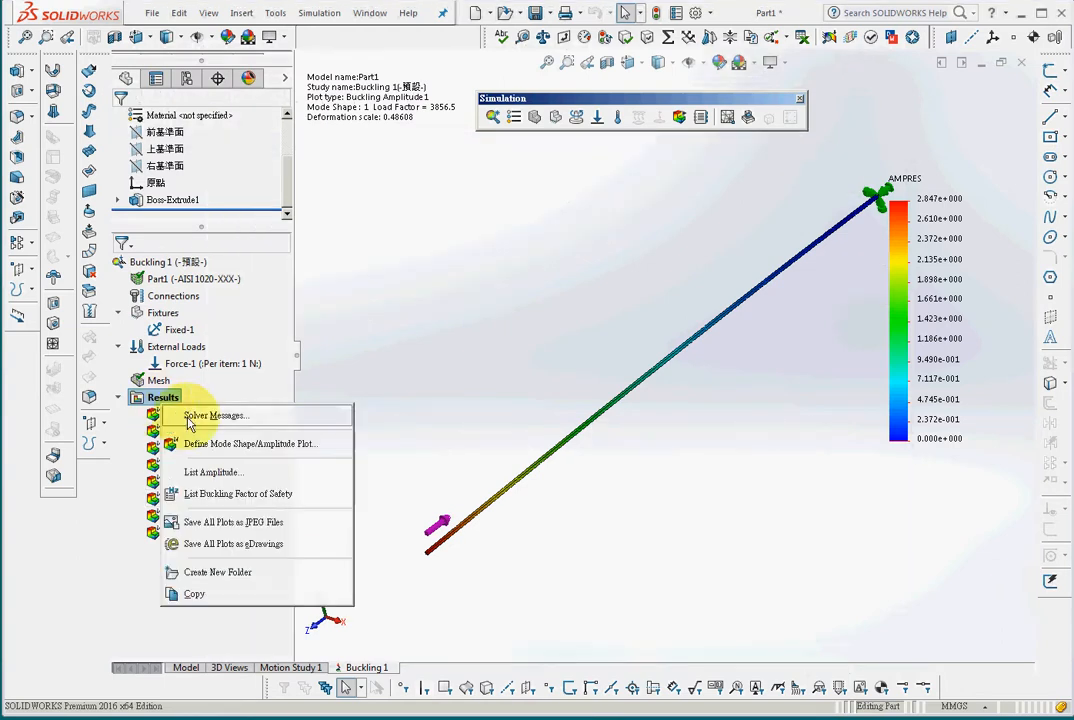
click(292, 493)
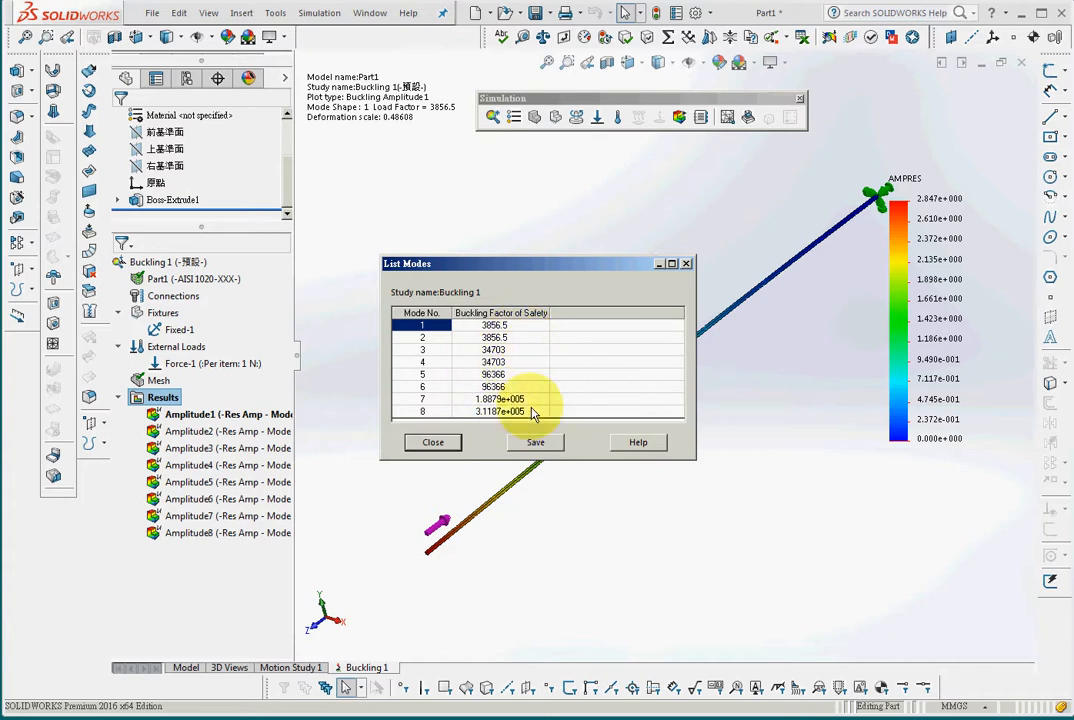
click(265, 716)
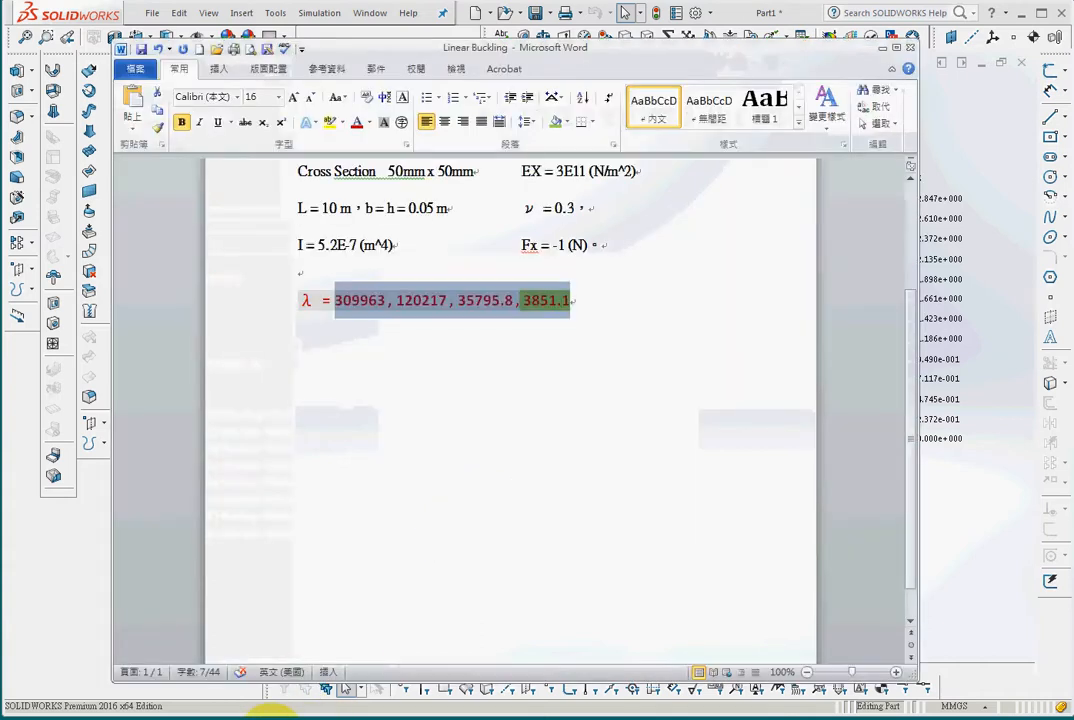
click(441, 300)
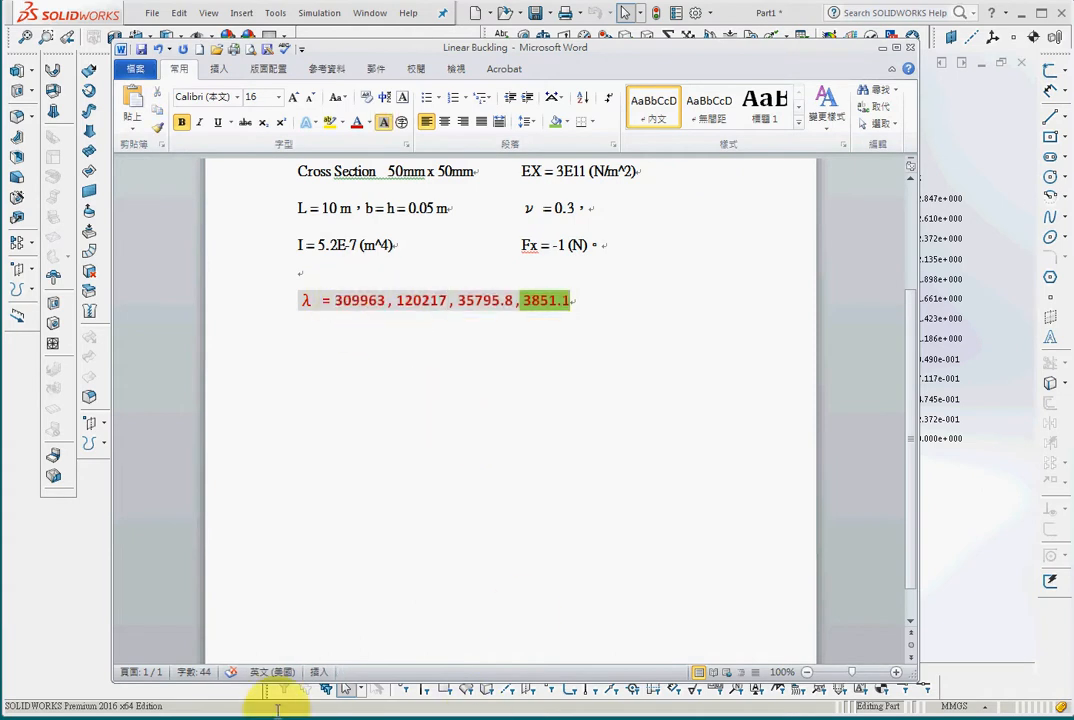
click(836, 716)
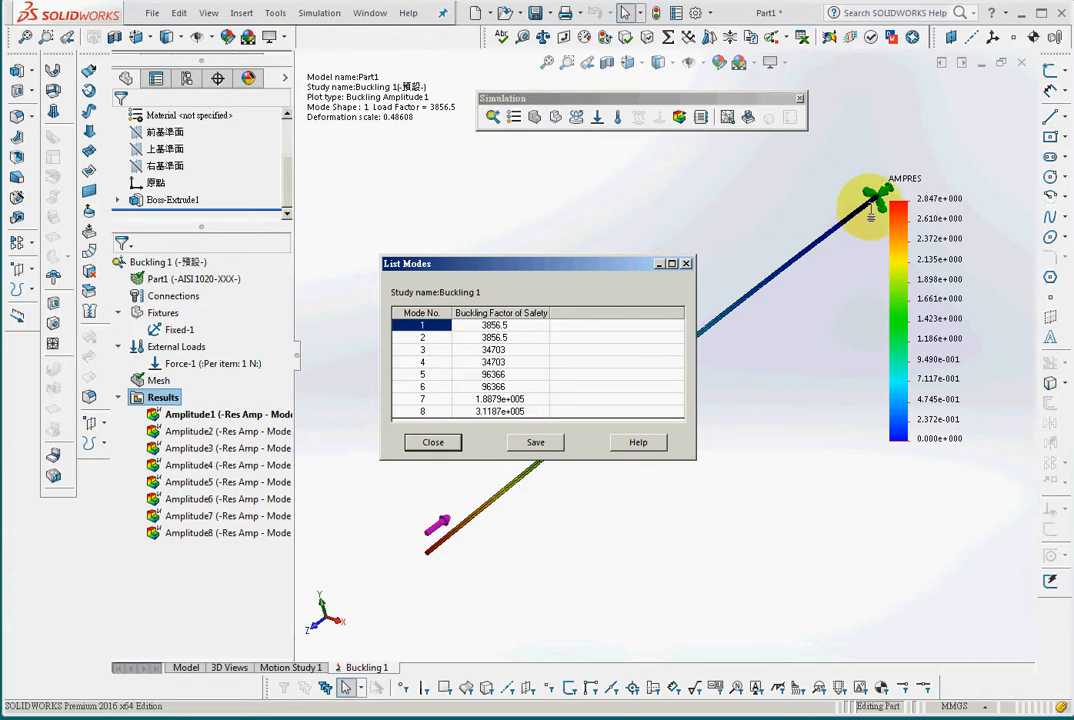
click(686, 263)
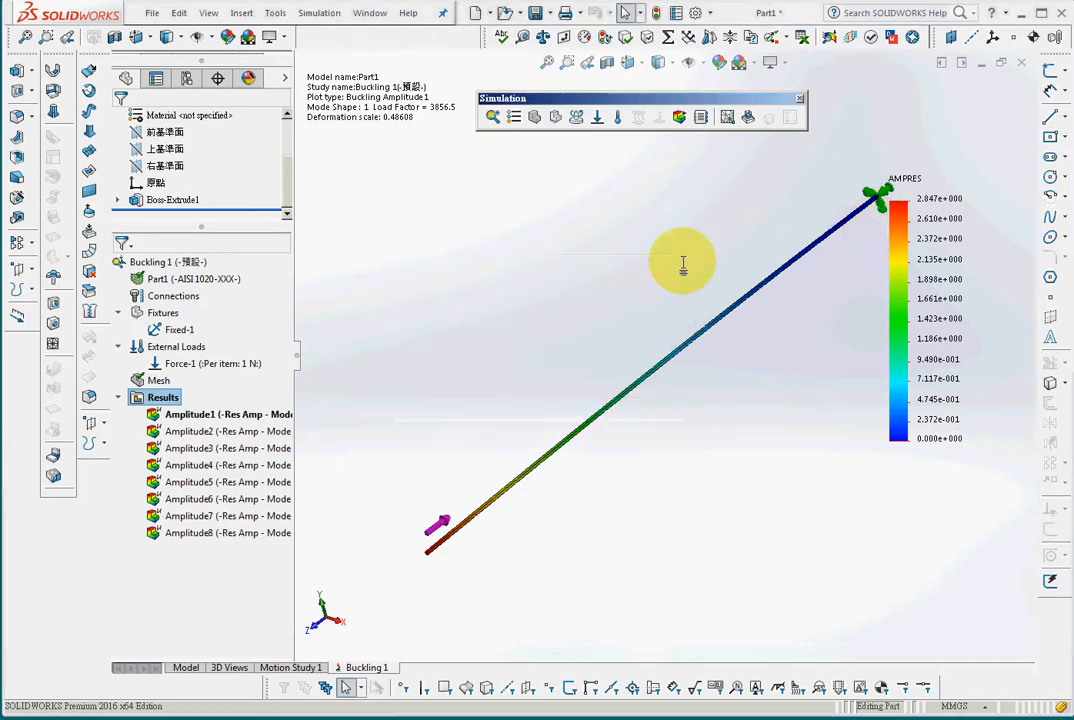
Review the beam diagram, section and material data, and reference λ values in the Linear Buckling Word document
click(297, 718)
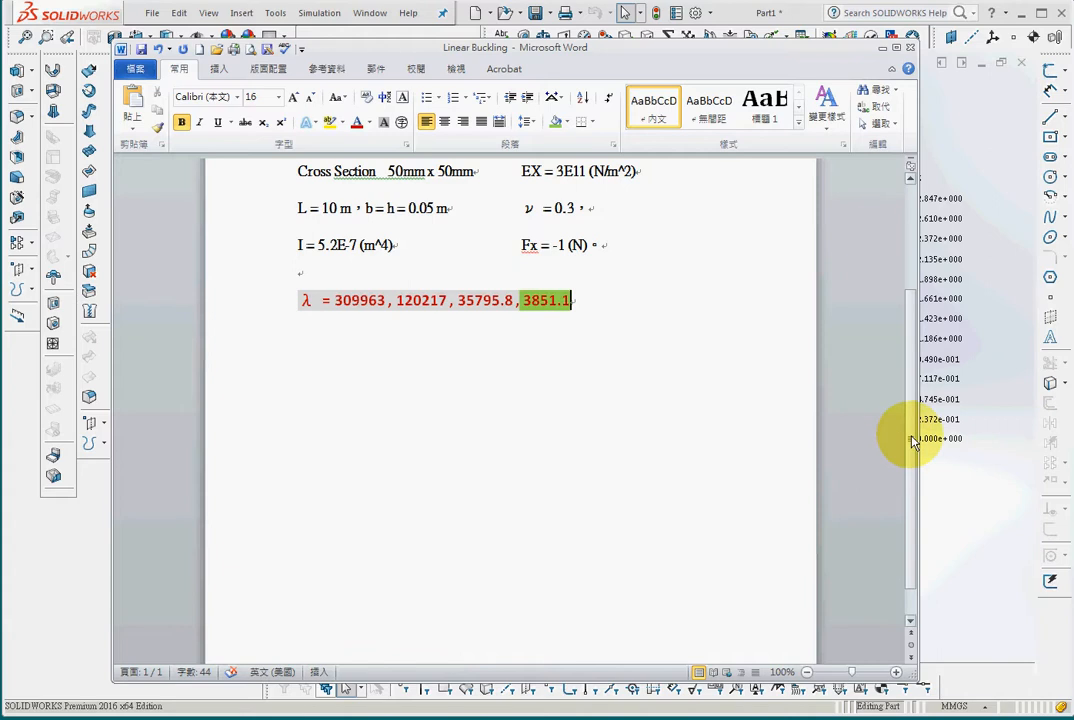
drag(906, 437, 920, 316)
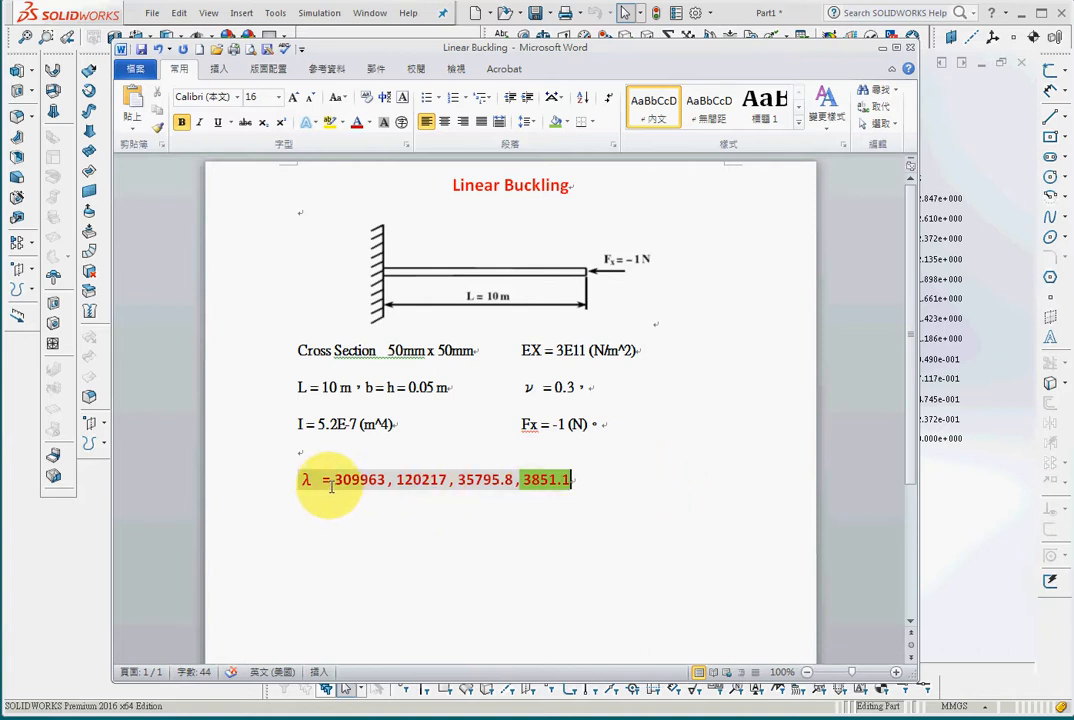
drag(334, 481, 382, 482)
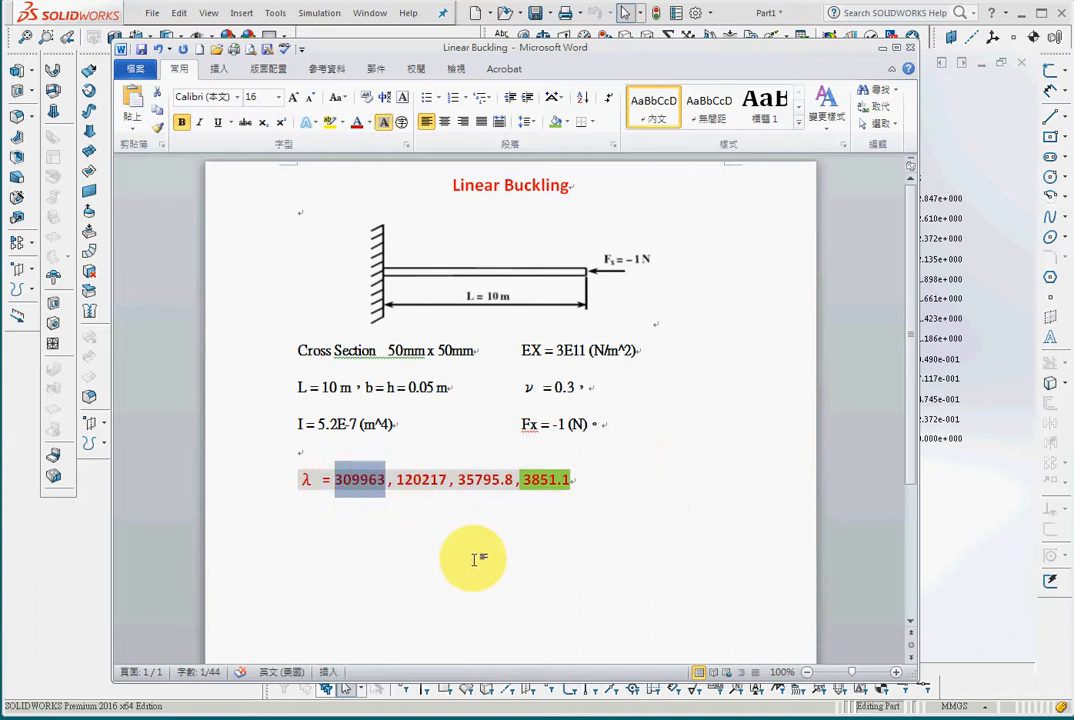
click(615, 481)
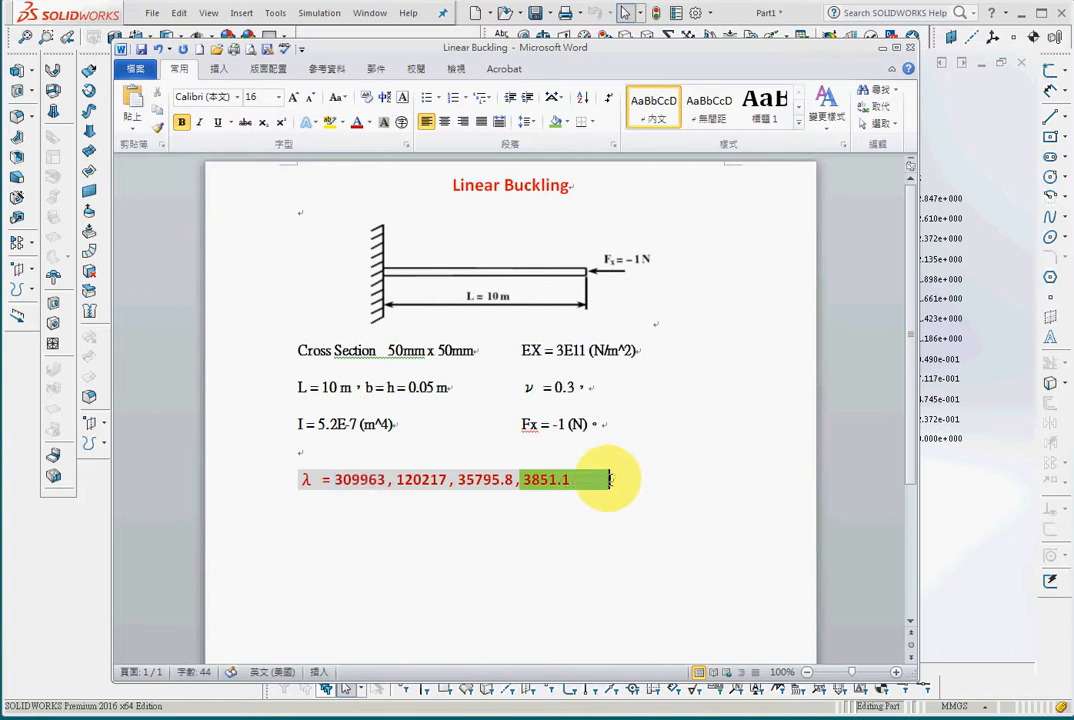
click(625, 497)
double_click(609, 479)
click(646, 483)
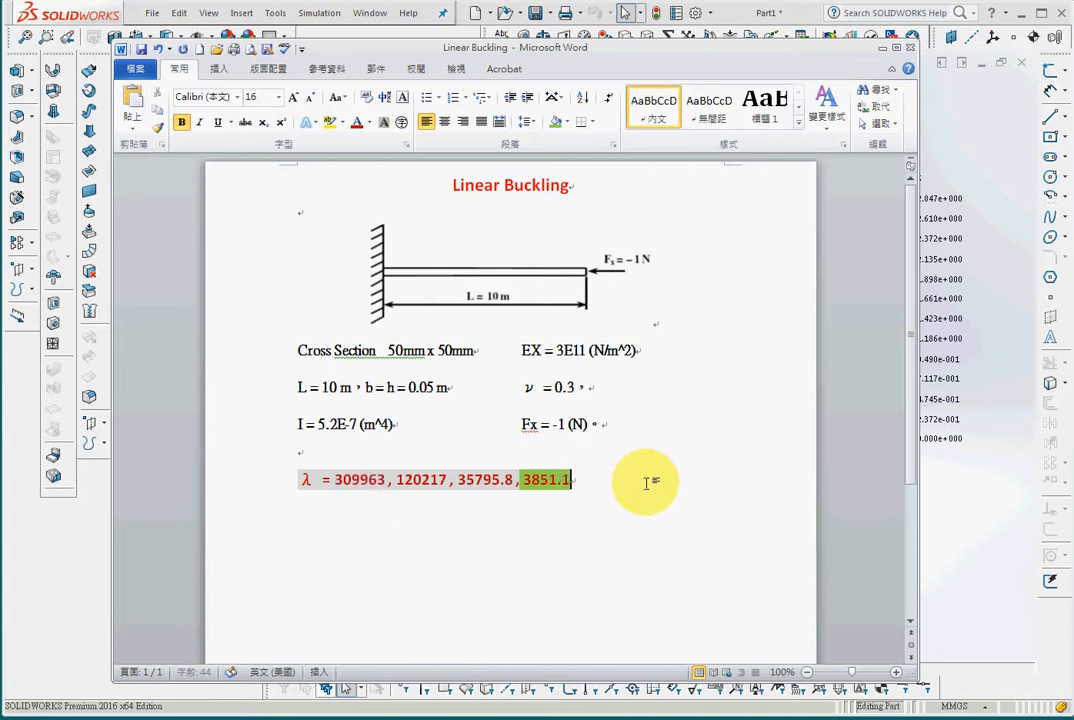